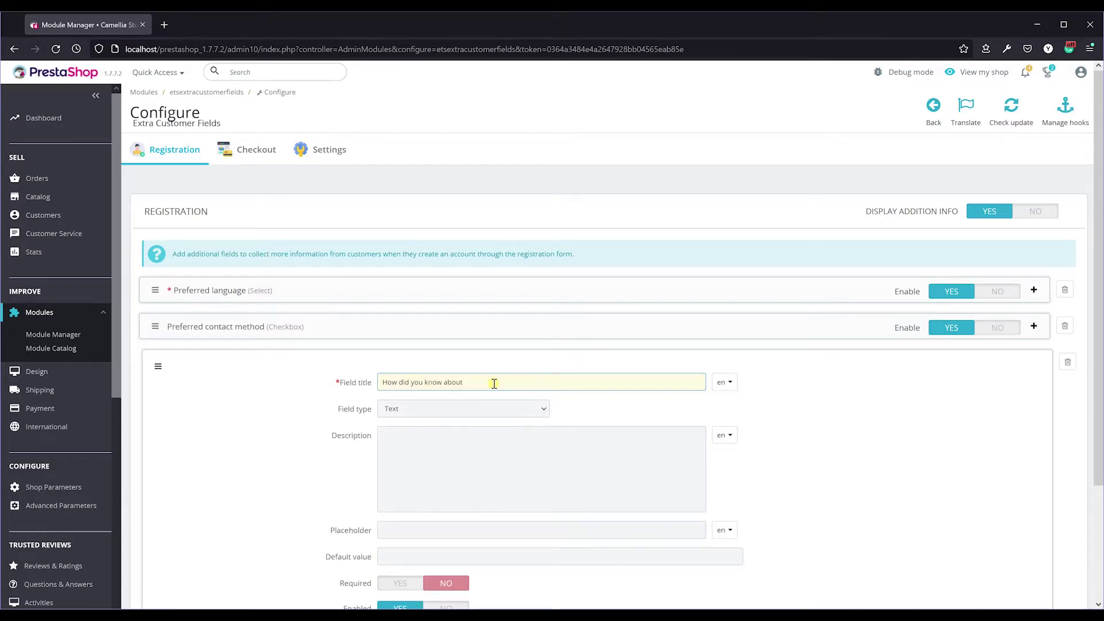
Make the field a Checkbox with options Internet, Magazine, TV and Other.
{"action": "left_click", "coordinate": [529, 415]}
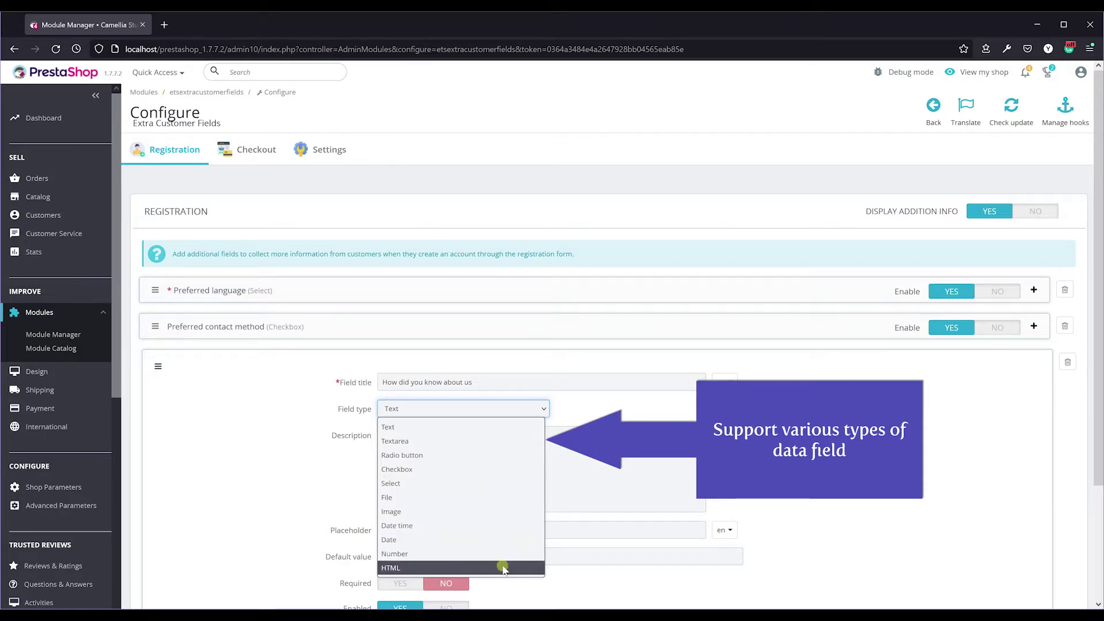
{"action": "left_click", "coordinate": [535, 469]}
{"action": "scroll", "coordinate": [562, 468], "scroll_direction": "down", "scroll_amount": 1}
{"action": "left_click", "coordinate": [538, 408]}
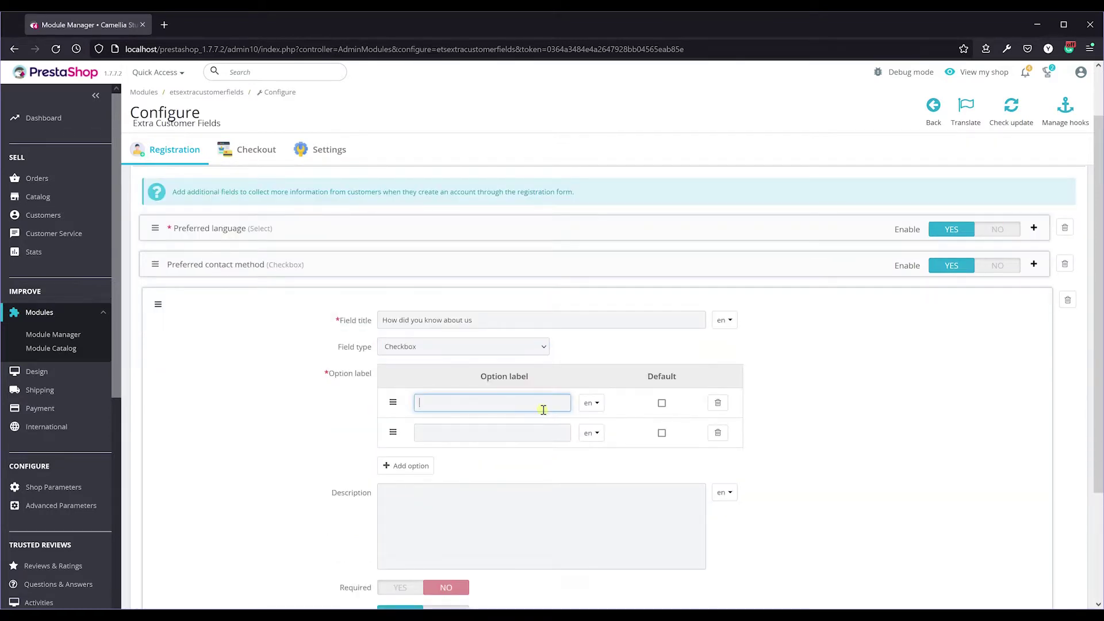
{"action": "left_click", "coordinate": [531, 433]}
{"action": "type", "text": "Magazine"}
{"action": "left_click", "coordinate": [406, 466]}
{"action": "left_click", "coordinate": [468, 463]}
{"action": "type", "text": "TV"}
{"action": "left_click", "coordinate": [405, 495]}
{"action": "left_click", "coordinate": [463, 493]}
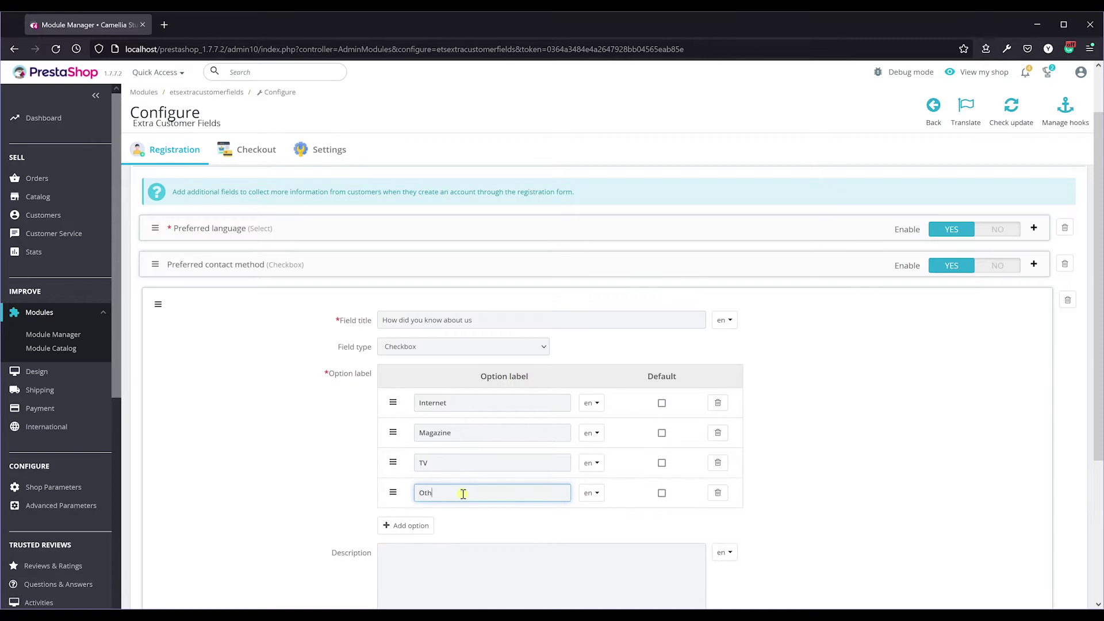
Preselect Internet as the default option and save the field.
{"action": "left_click", "coordinate": [662, 403]}
{"action": "scroll", "coordinate": [627, 408], "scroll_direction": "down", "scroll_amount": 2}
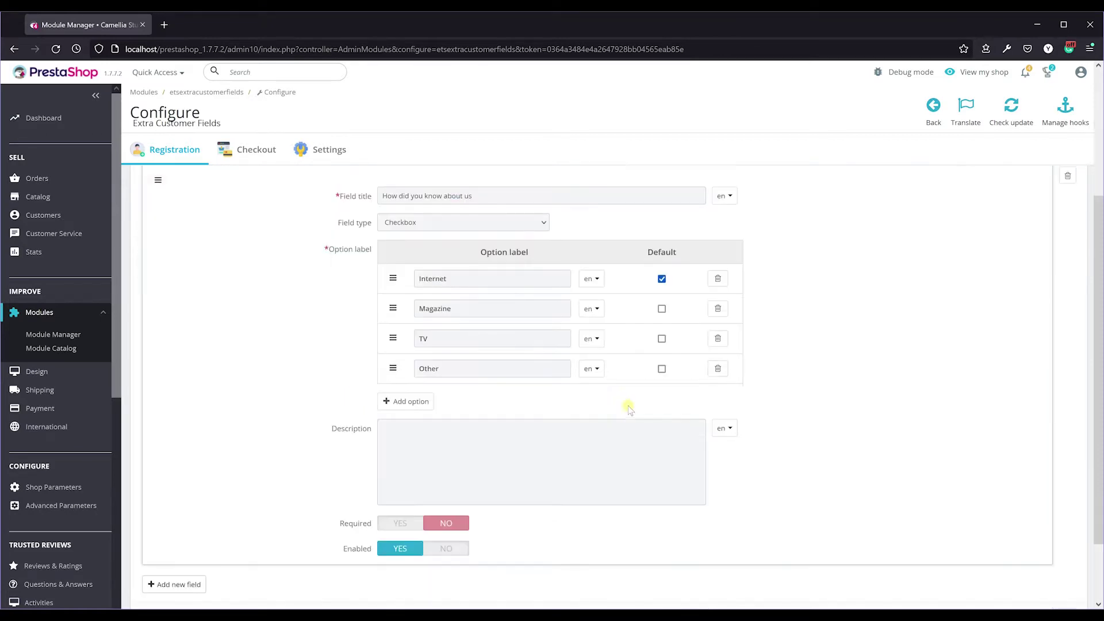
{"action": "scroll", "coordinate": [1087, 500], "scroll_direction": "down", "scroll_amount": 2}
{"action": "left_click", "coordinate": [1064, 542]}
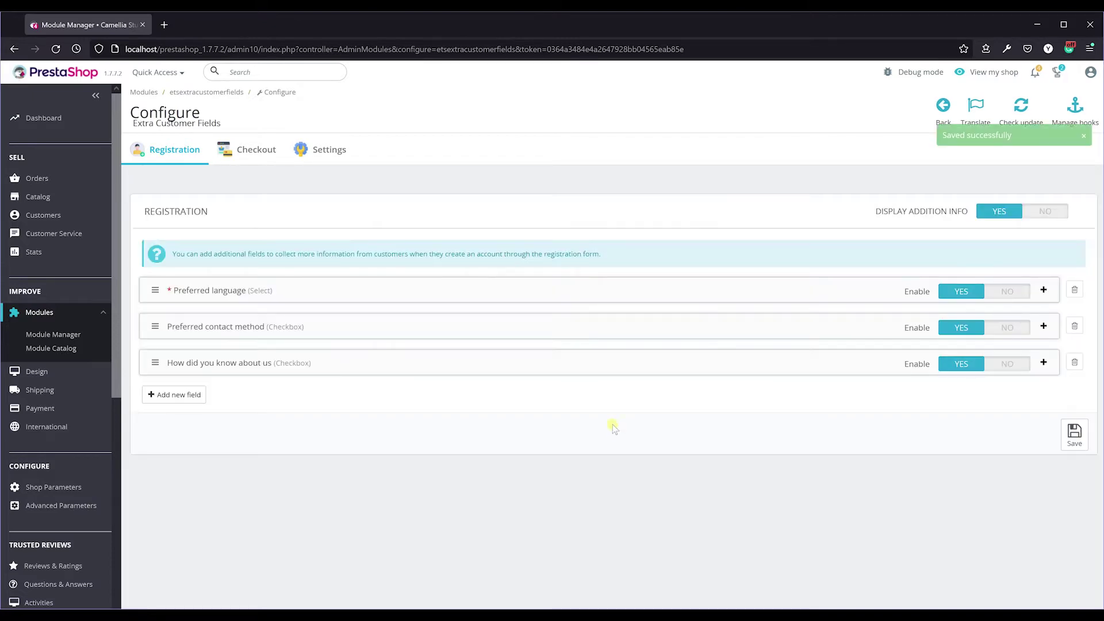
Drag Preferred contact method and How did you know about us above Preferred language, then save.
{"action": "left_click_drag", "start_coordinate": [155, 326], "coordinate": [155, 291]}
{"action": "left_click_drag", "start_coordinate": [153, 358], "coordinate": [154, 326]}
{"action": "left_click", "coordinate": [154, 327]}
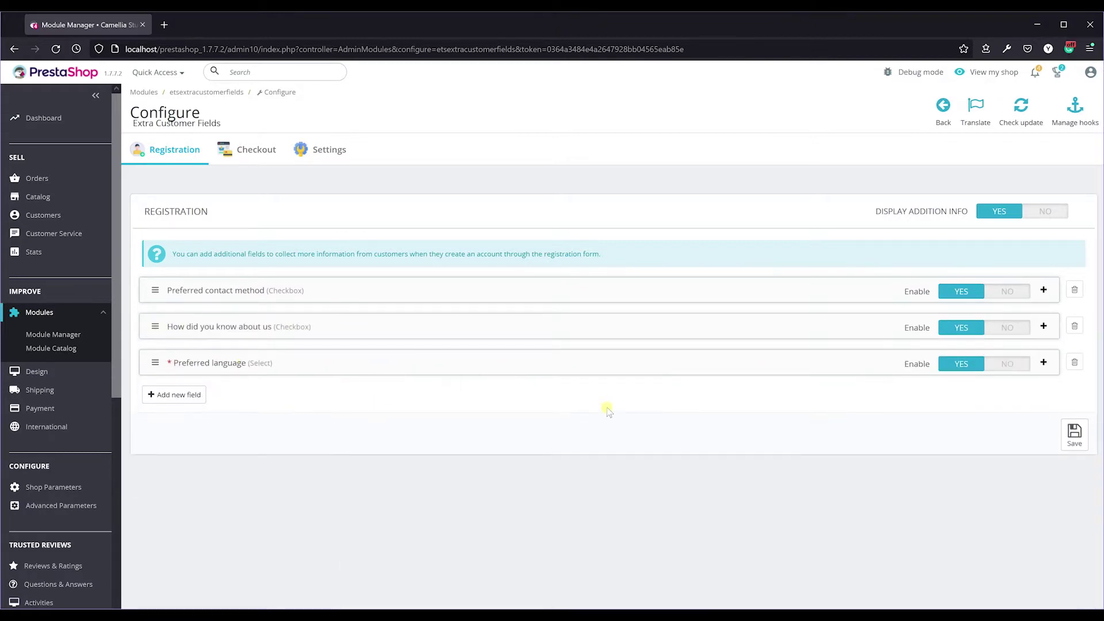
{"action": "left_click", "coordinate": [1084, 452]}
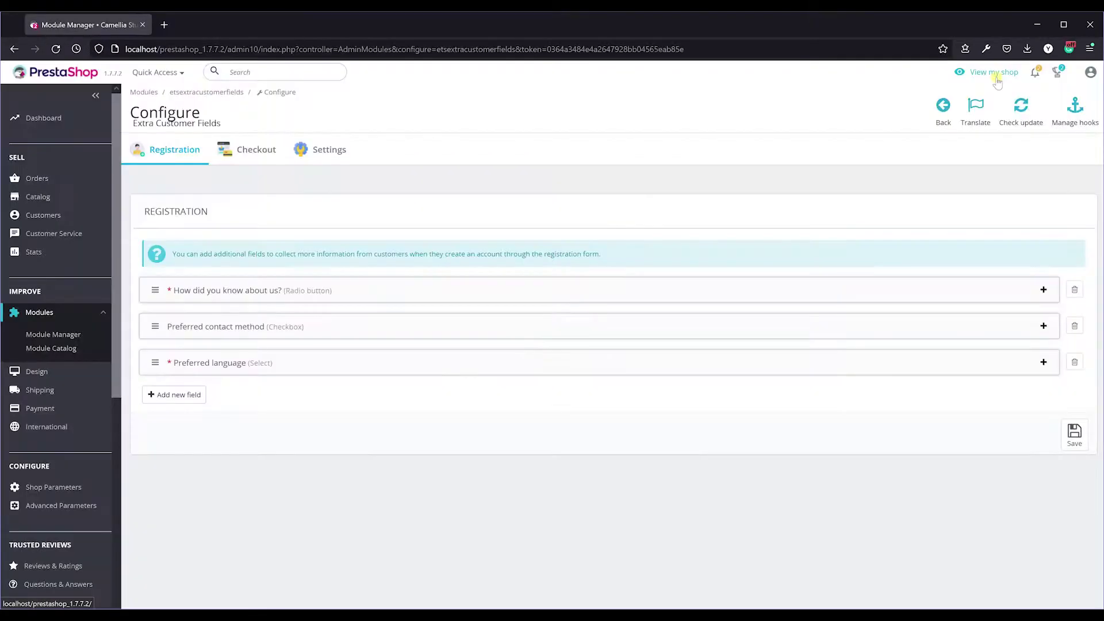
Go from the storefront's Sign in page to the Create an account form and scroll through it.
{"action": "left_click", "coordinate": [980, 72]}
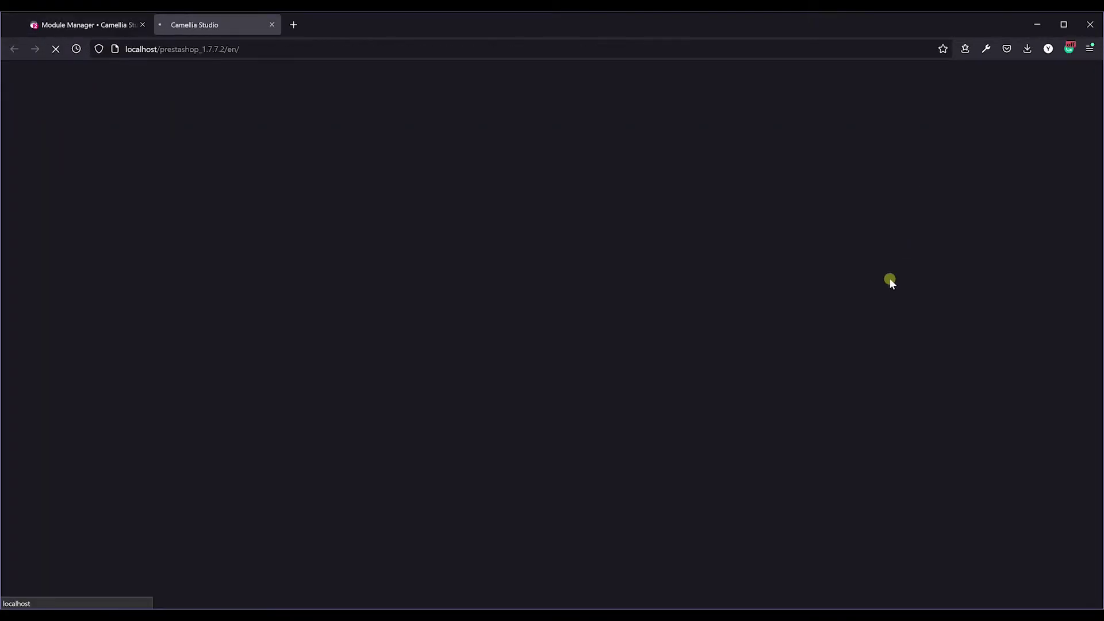
{"action": "left_click", "coordinate": [776, 76]}
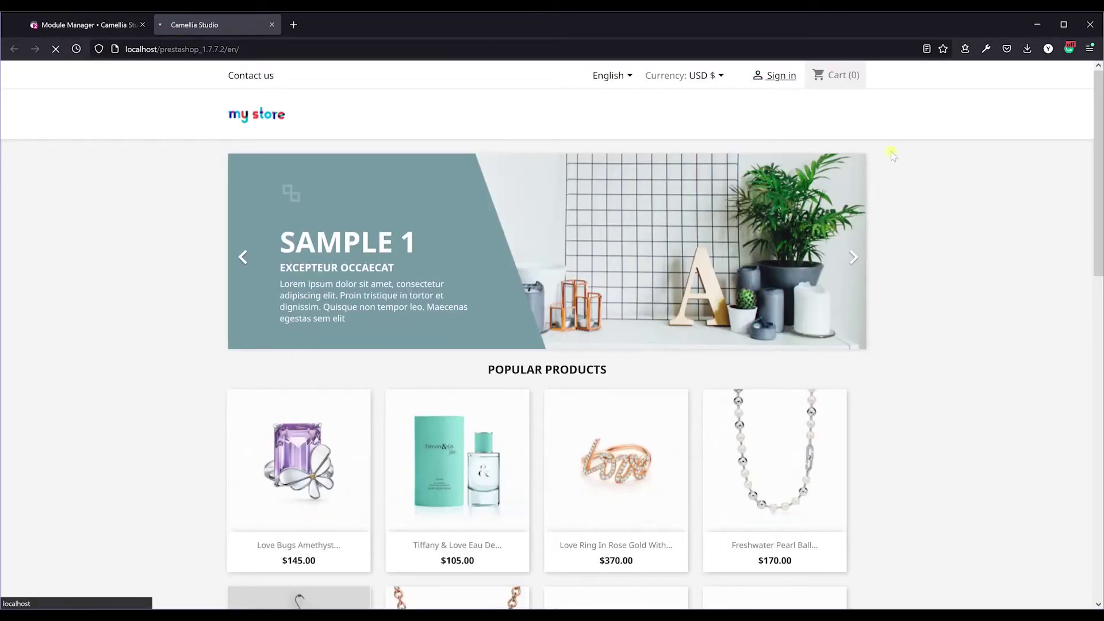
{"action": "left_click", "coordinate": [589, 352]}
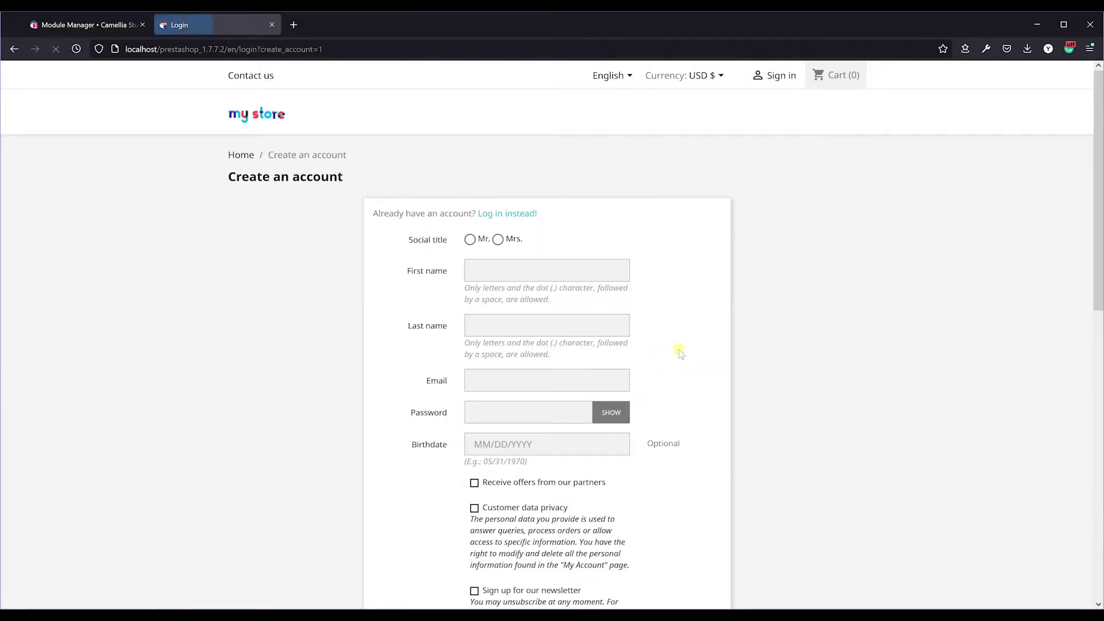
{"action": "left_click_drag", "start_coordinate": [1096, 155], "coordinate": [1059, 325]}
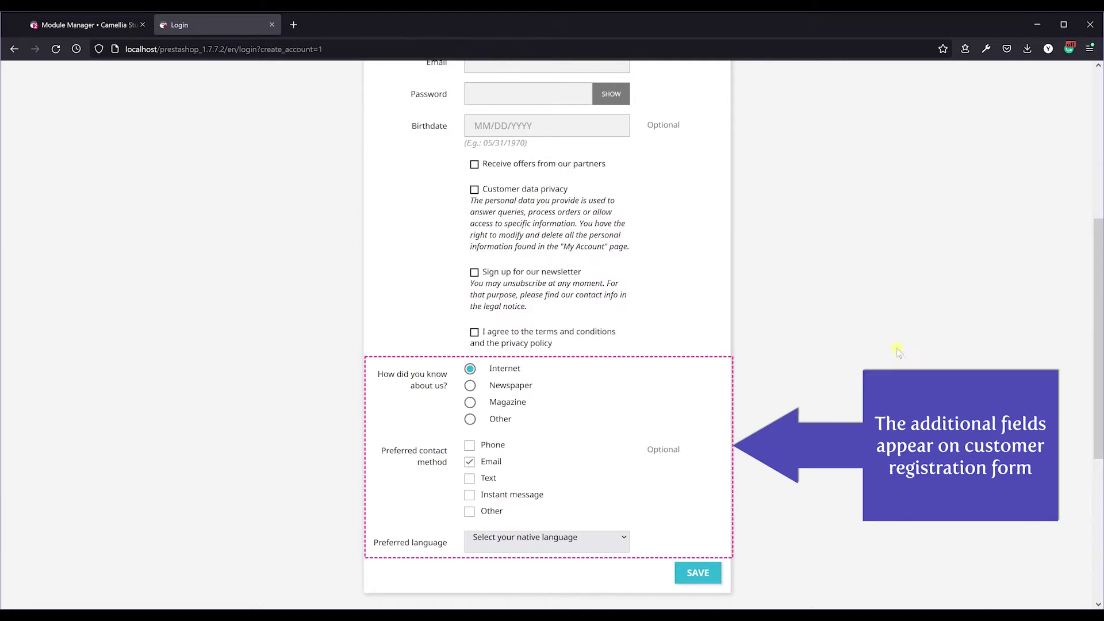
{"action": "left_click_drag", "start_coordinate": [1097, 339], "coordinate": [1096, 193]}
Fill in the account details: Mrs., last name Test, email, password and birthdate.
{"action": "left_click", "coordinate": [497, 239]}
{"action": "left_click", "coordinate": [552, 268]}
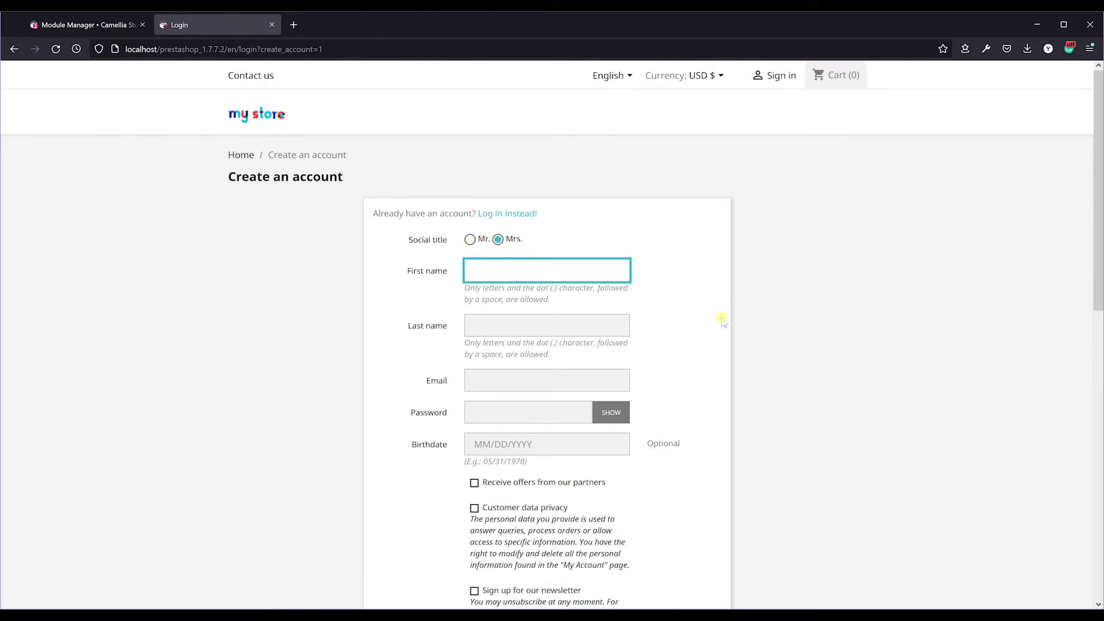
{"action": "left_click", "coordinate": [572, 321]}
{"action": "type", "text": "Test"}
{"action": "left_click", "coordinate": [608, 375]}
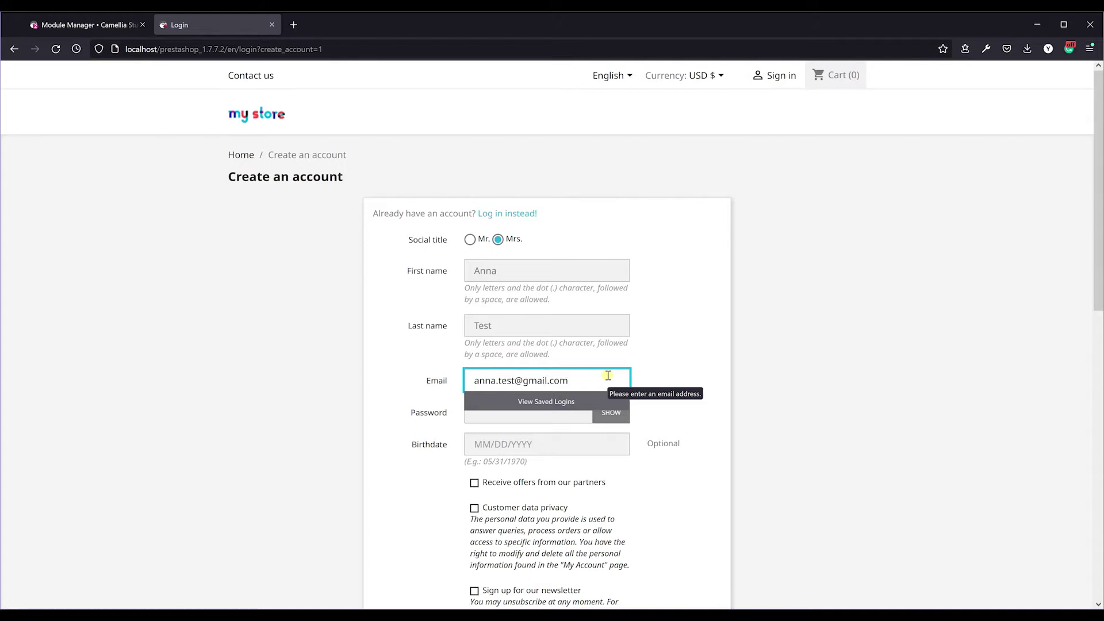
{"action": "left_click", "coordinate": [764, 402]}
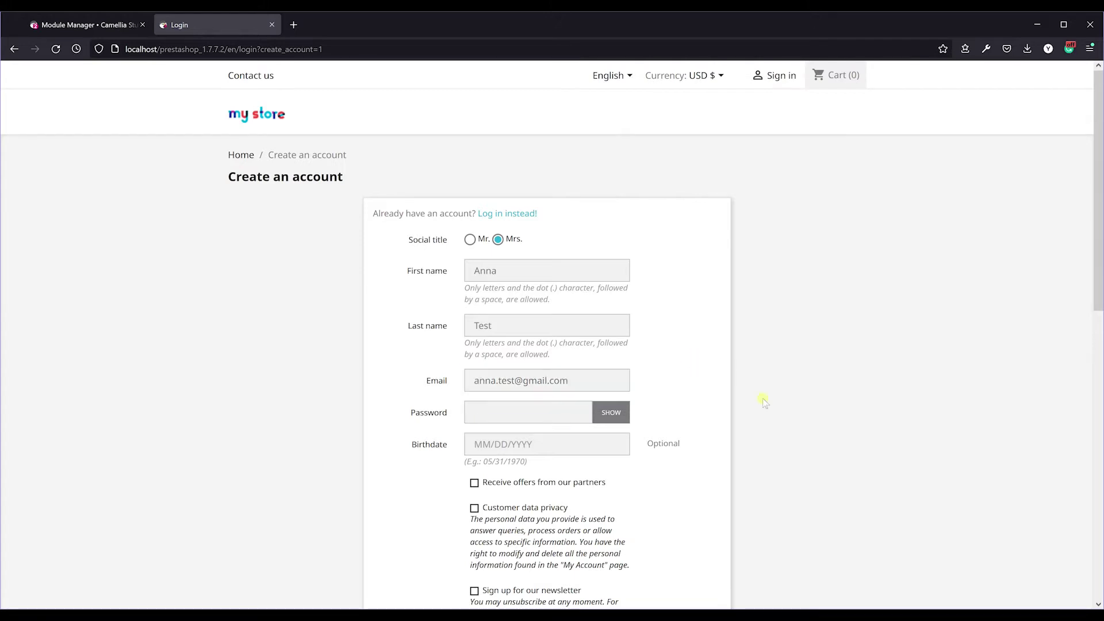
{"action": "left_click", "coordinate": [560, 412]}
{"action": "type", "text": "12345678"}
{"action": "scroll", "coordinate": [1099, 248], "scroll_direction": "down", "scroll_amount": 2}
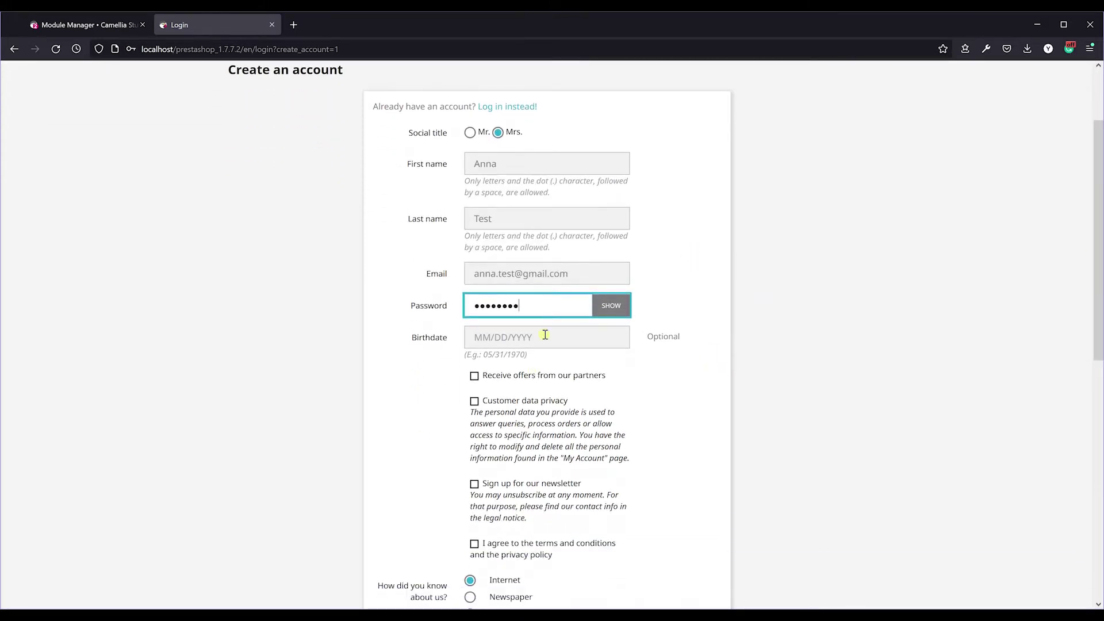
{"action": "left_click", "coordinate": [573, 337]}
{"action": "type", "text": "01/01/1991"}
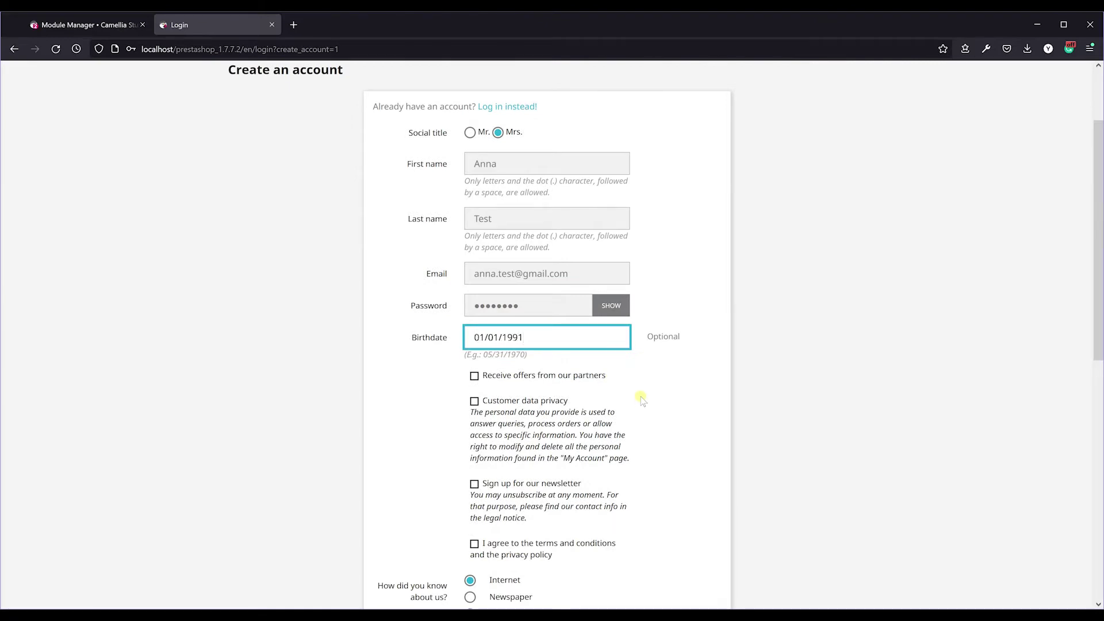
Accept both consents, choose Magazine, Text and English, register, then return to the back office.
{"action": "left_click", "coordinate": [474, 401]}
{"action": "left_click", "coordinate": [474, 543]}
{"action": "scroll", "coordinate": [695, 479], "scroll_direction": "down", "scroll_amount": 5}
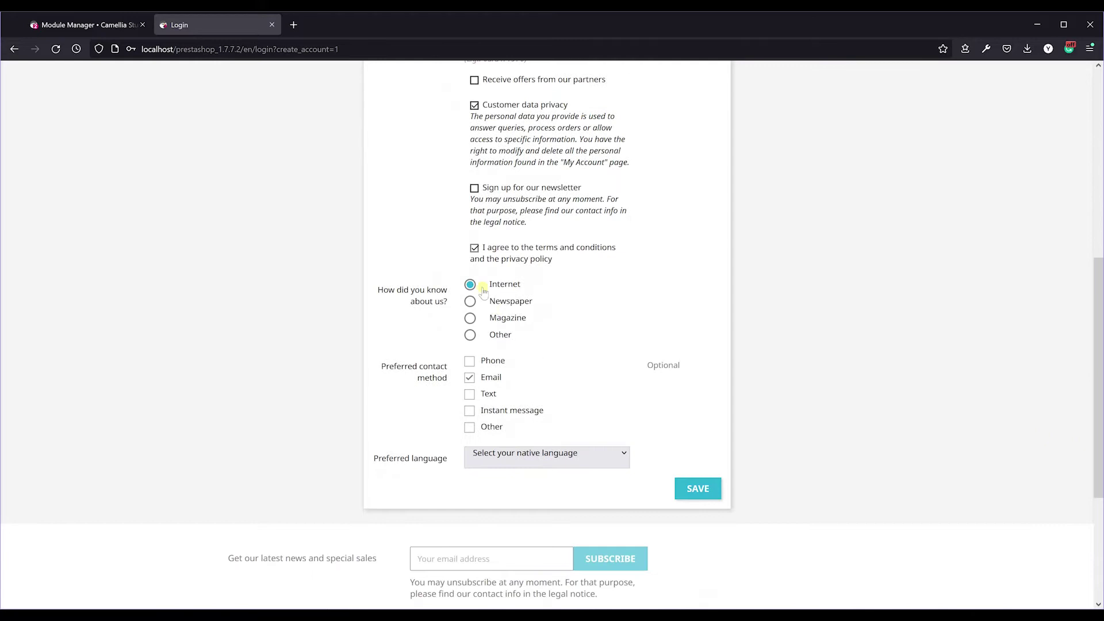
{"action": "left_click", "coordinate": [470, 320]}
{"action": "left_click", "coordinate": [470, 394]}
{"action": "left_click", "coordinate": [616, 456]}
{"action": "left_click", "coordinate": [575, 496]}
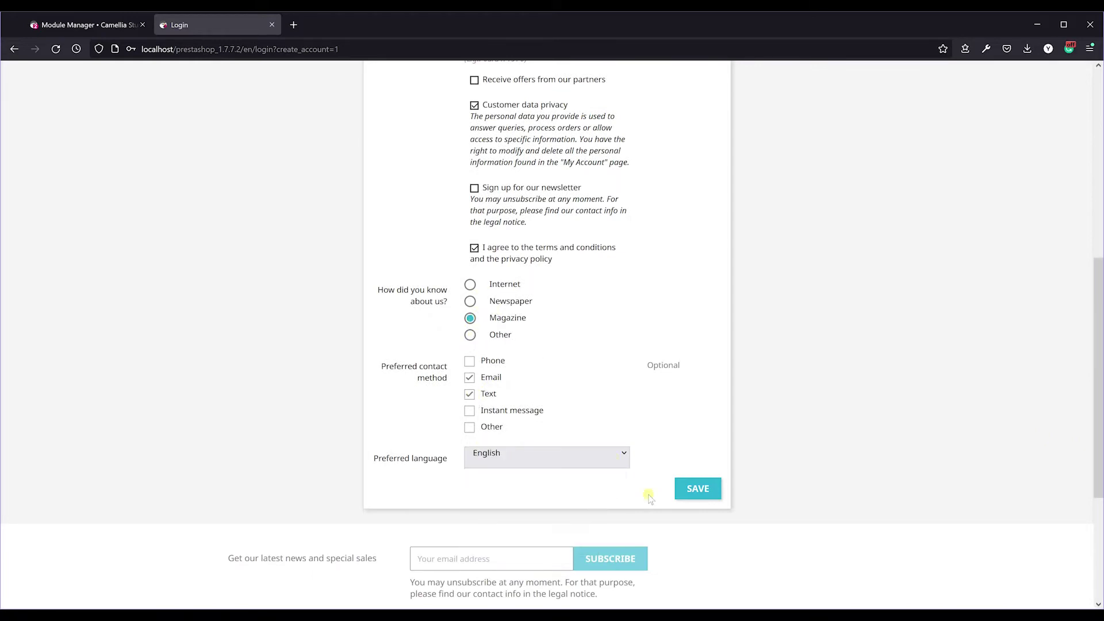
{"action": "left_click", "coordinate": [697, 488]}
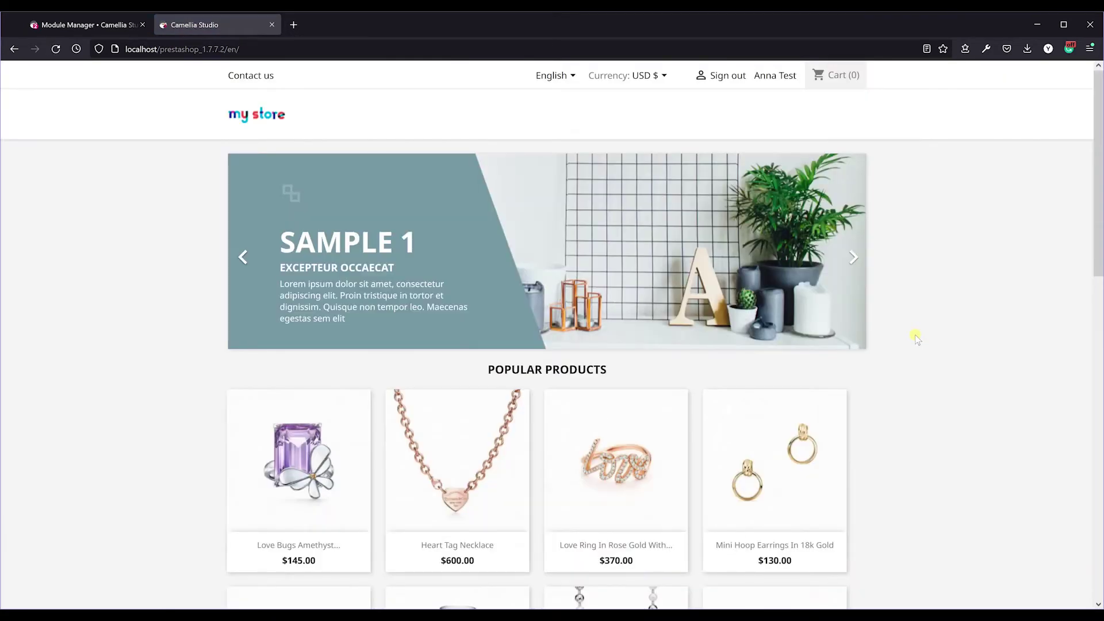
{"action": "left_click", "coordinate": [94, 25]}
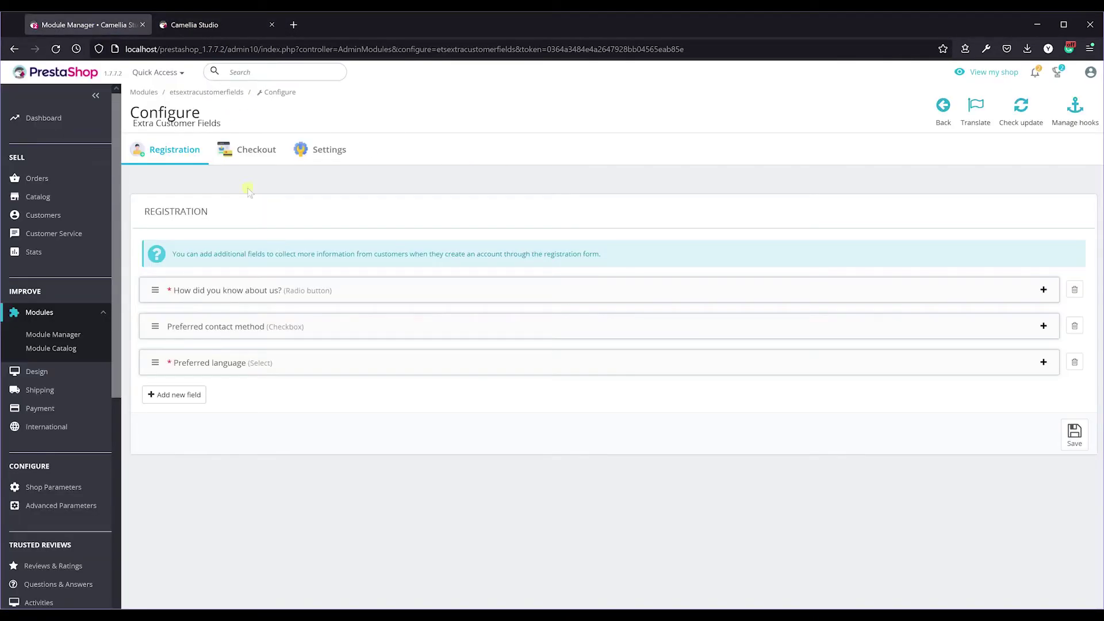
Open the Customers list and choose View from the actions of new customer ID 193.
{"action": "left_click", "coordinate": [72, 216]}
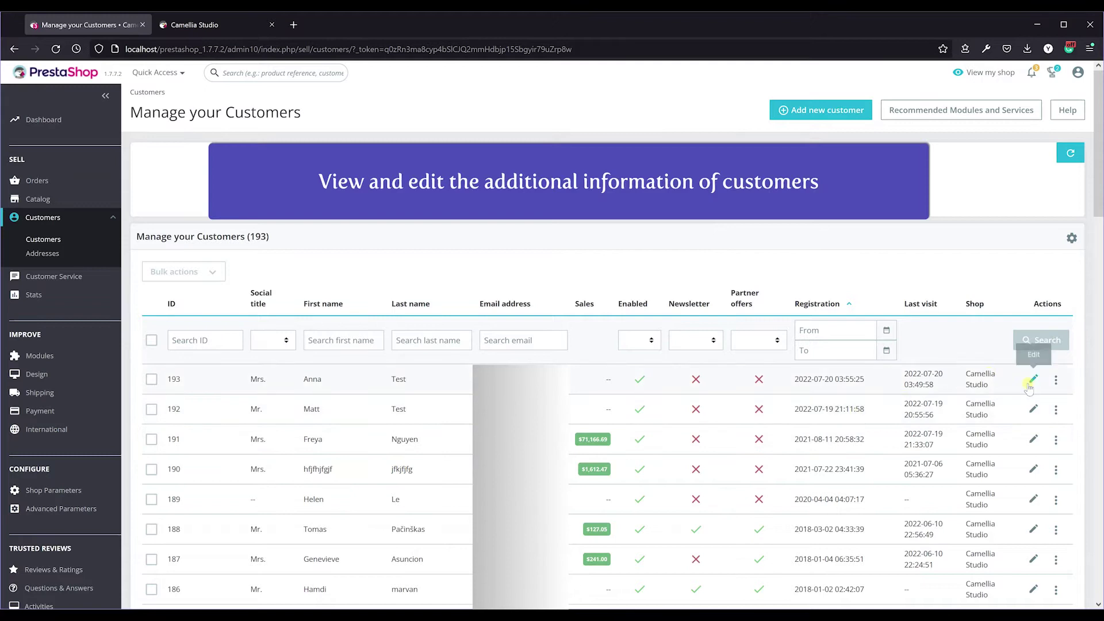
{"action": "left_click", "coordinate": [1055, 380]}
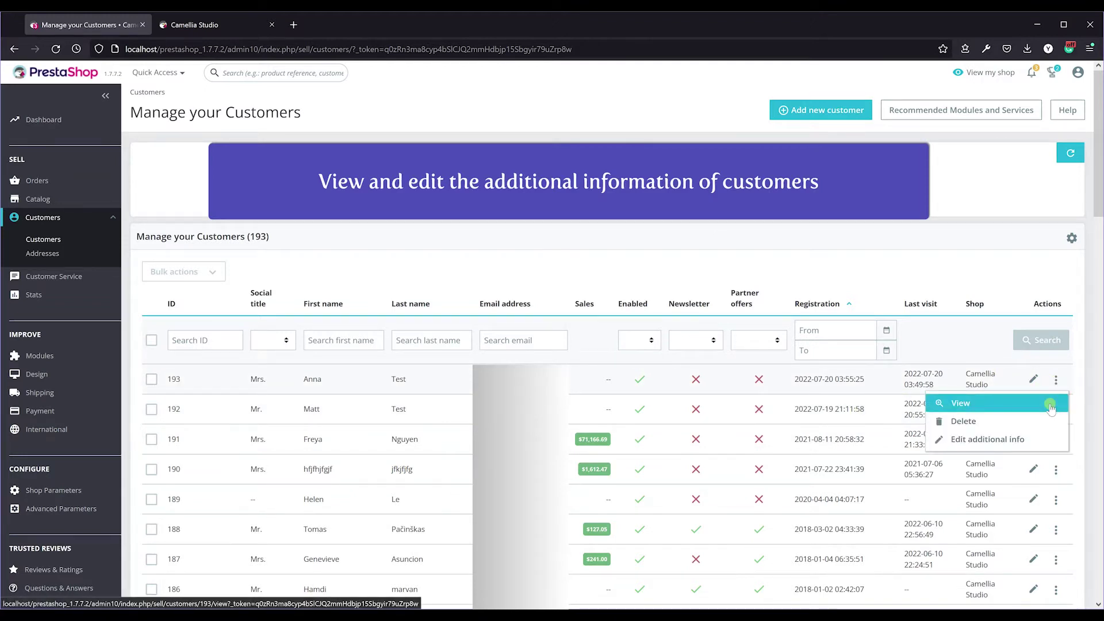
{"action": "left_click", "coordinate": [1056, 441]}
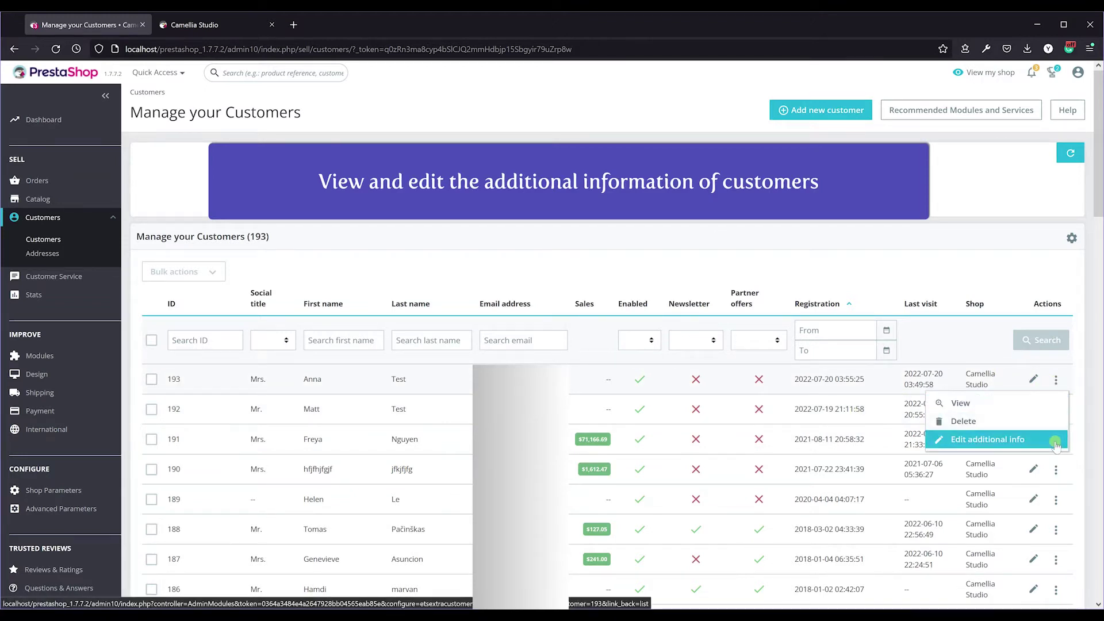
Review the customer's Additional information, cancel its edit form, then open the module's Checkout field settings.
{"action": "left_click", "coordinate": [1053, 409]}
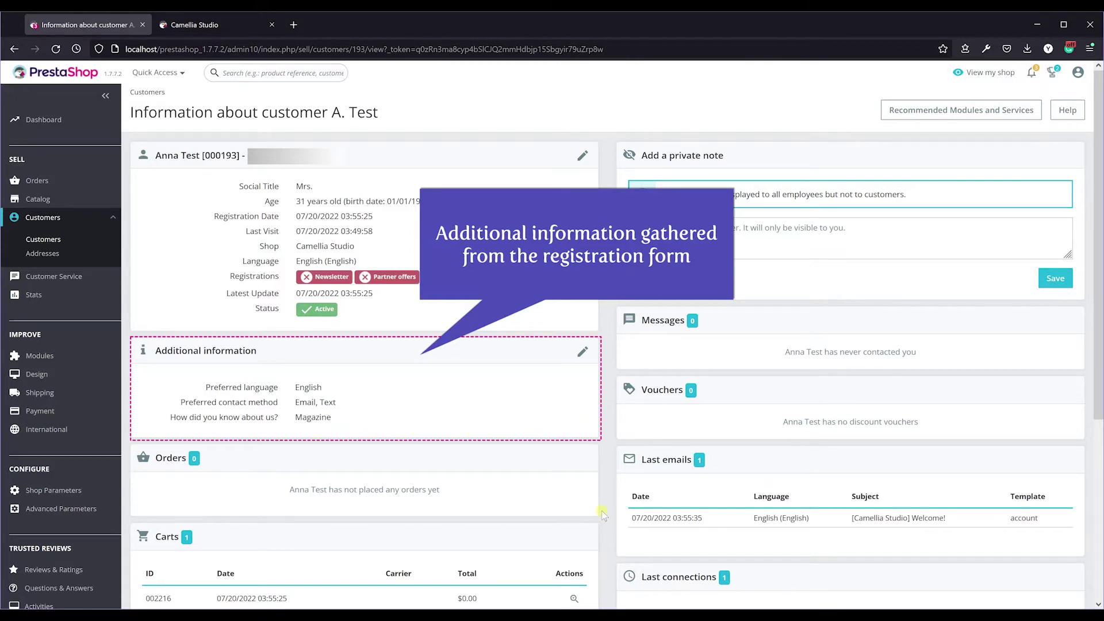
{"action": "left_click", "coordinate": [582, 353]}
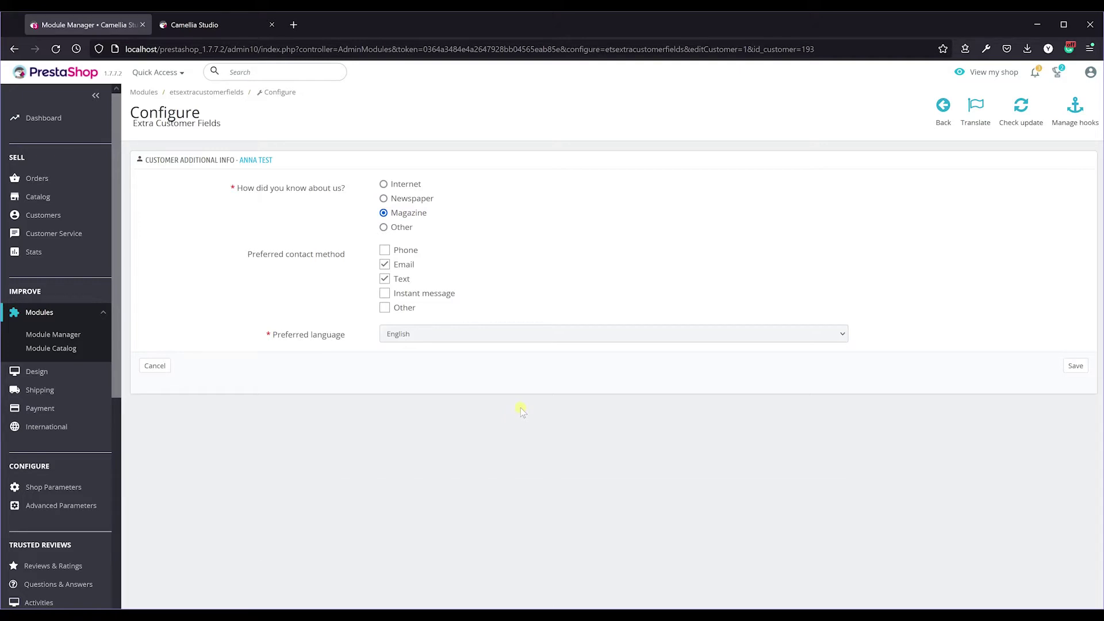
{"action": "left_click", "coordinate": [154, 365]}
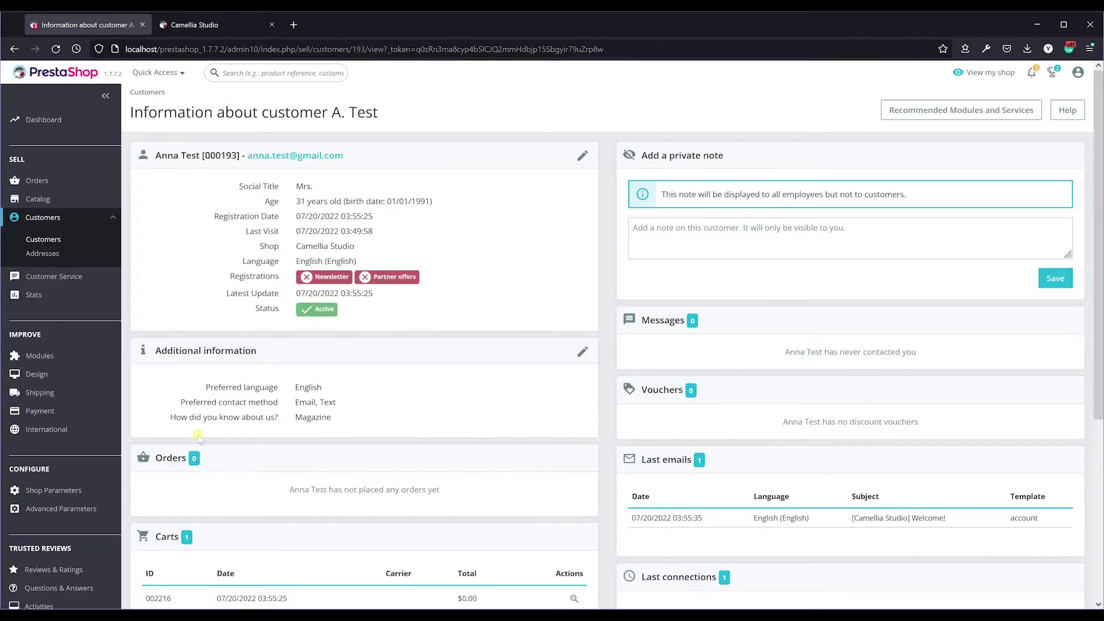
{"action": "left_click", "coordinate": [67, 336]}
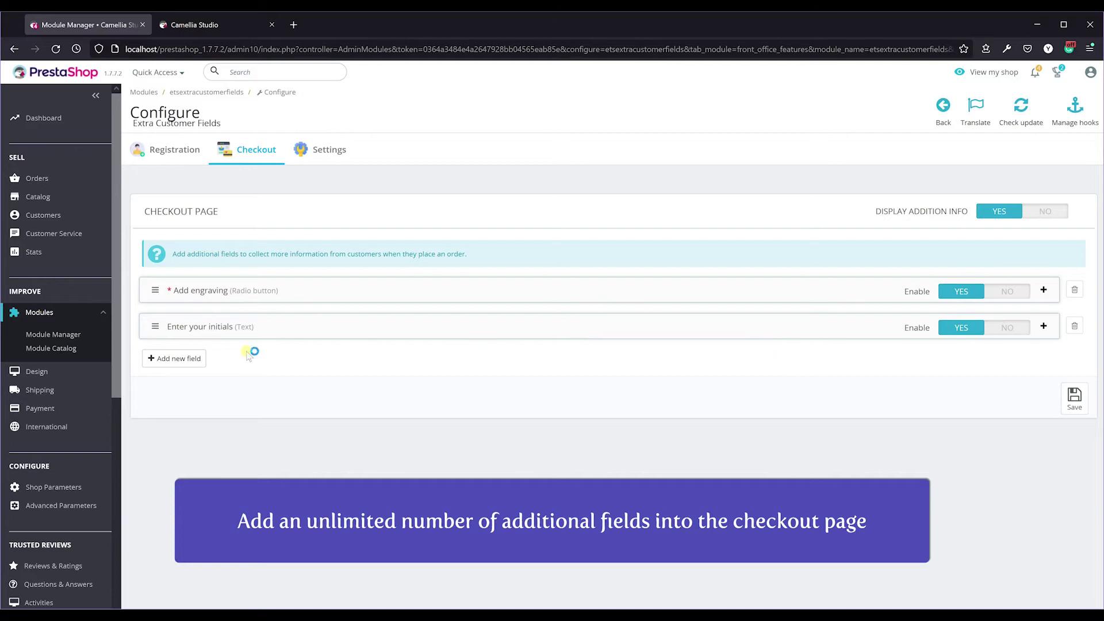
Create the 'Drop a hint' Text field with a pasted description, move it to the top and save.
{"action": "left_click", "coordinate": [196, 371]}
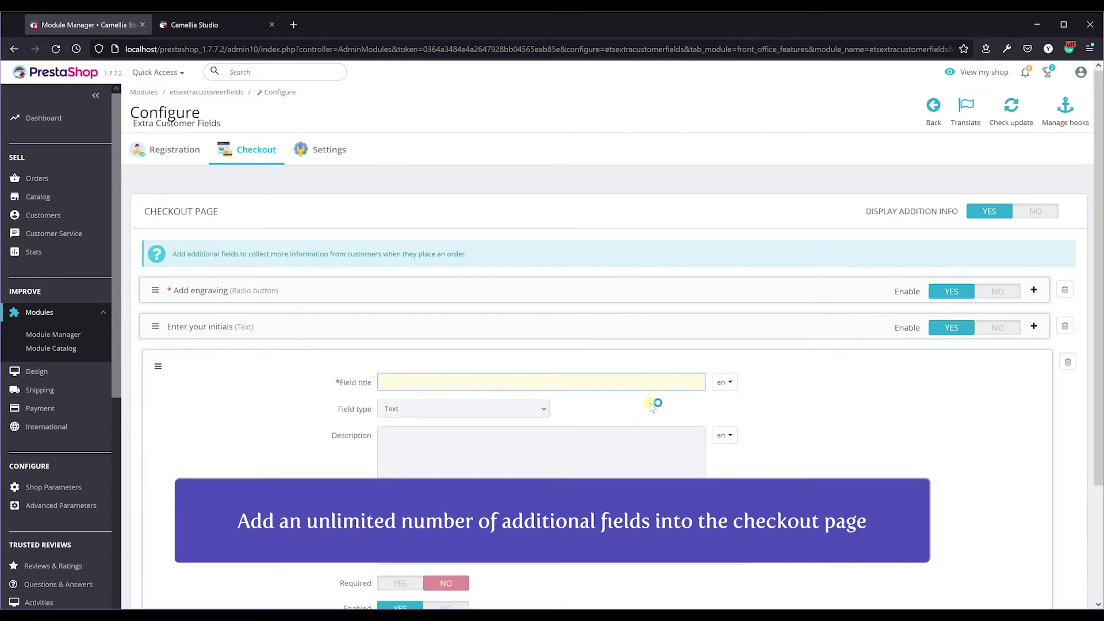
{"action": "type", "text": "Drop a hint"}
{"action": "scroll", "coordinate": [655, 405], "scroll_direction": "down", "scroll_amount": 3}
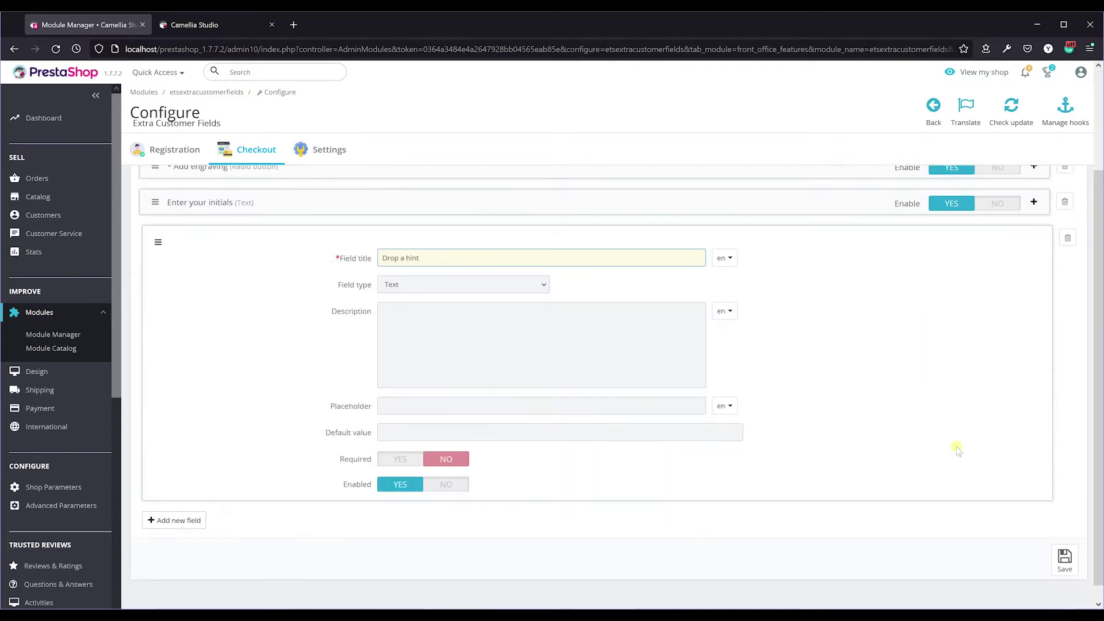
{"action": "left_click", "coordinate": [518, 267]}
{"action": "left_click", "coordinate": [522, 284]}
{"action": "left_click", "coordinate": [604, 323]}
{"action": "type", "text": "Let us tell someone special what you're wishing for."}
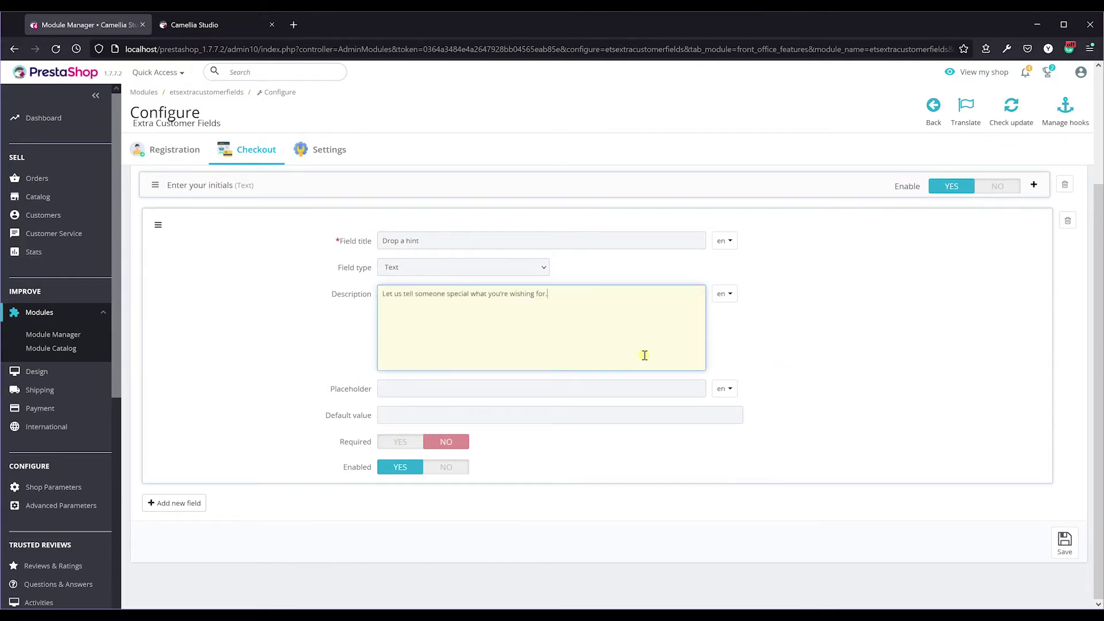
{"action": "left_click", "coordinate": [1064, 542]}
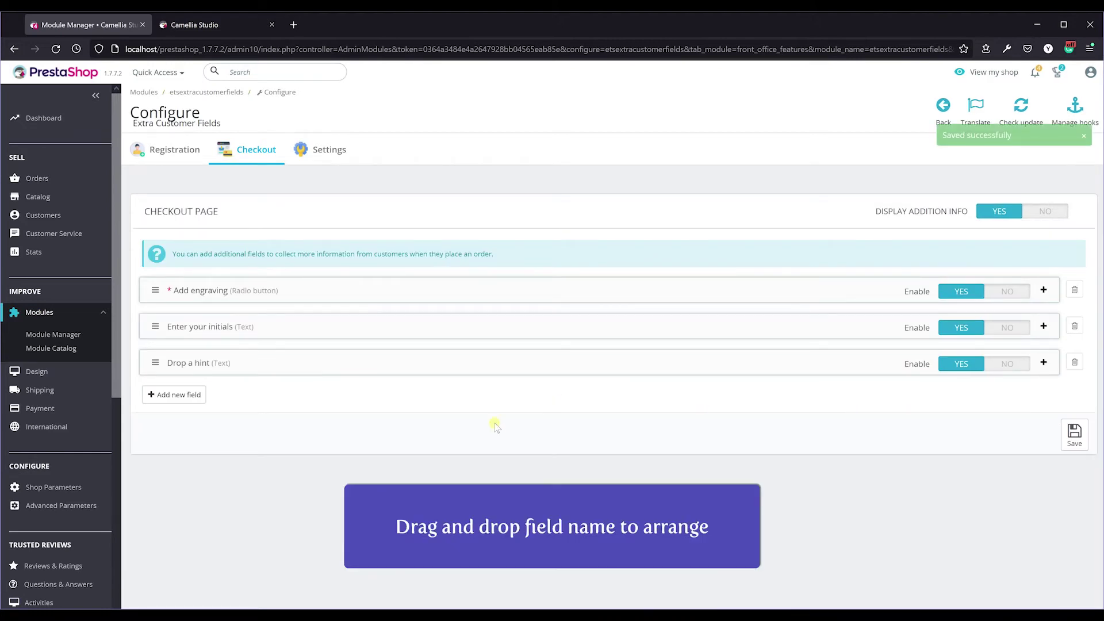
{"action": "left_click_drag", "start_coordinate": [156, 363], "coordinate": [156, 288]}
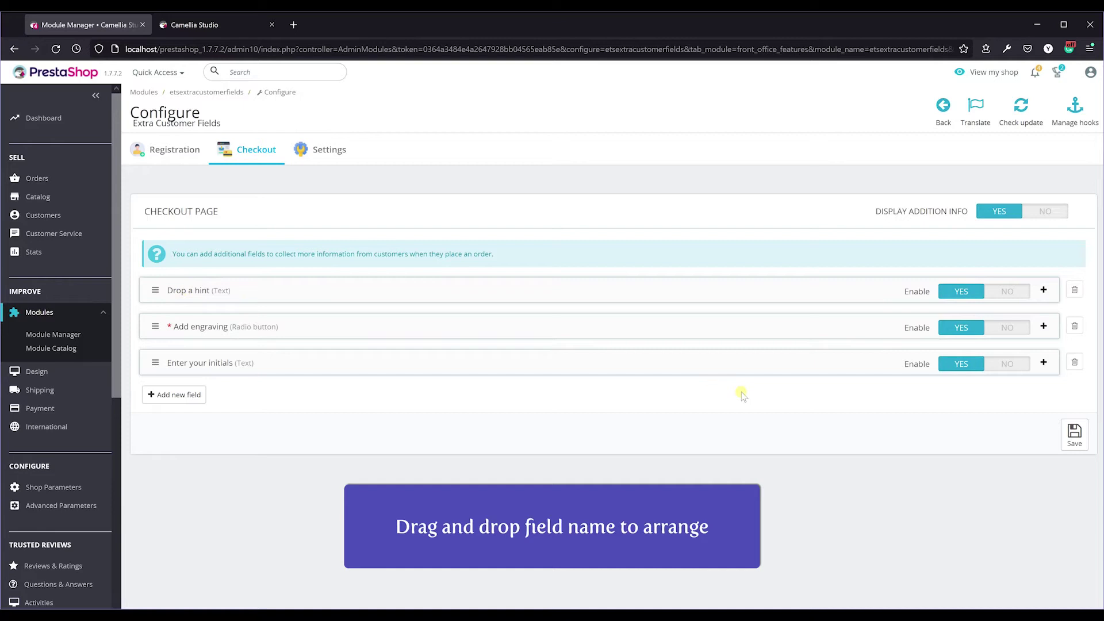
{"action": "left_click", "coordinate": [1074, 434]}
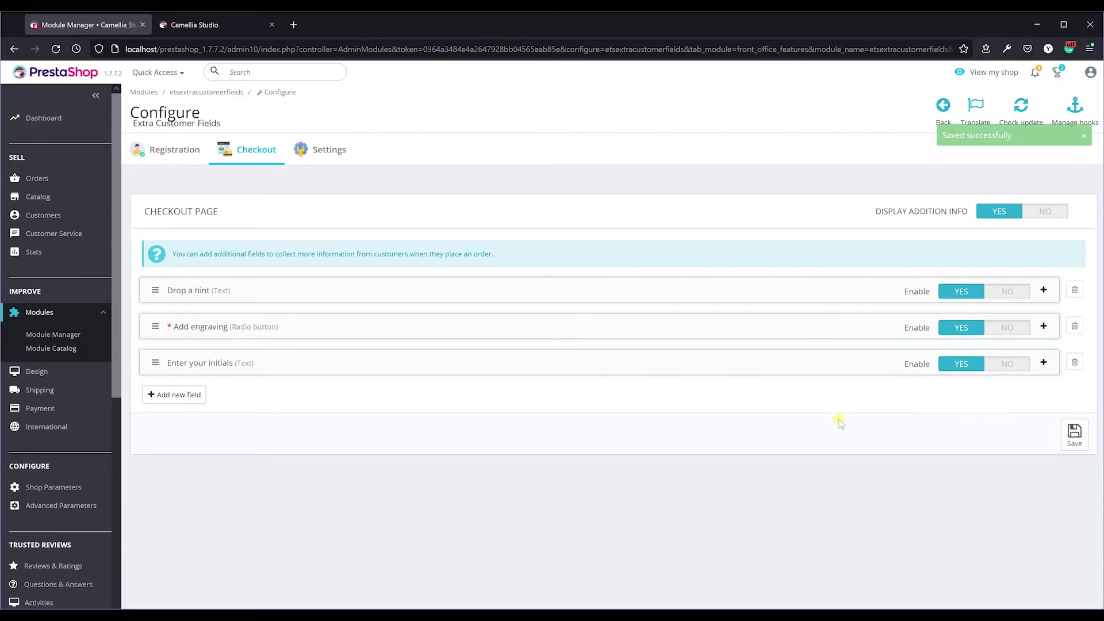
Switch to the storefront and sign in to the customer account.
{"action": "left_click", "coordinate": [223, 24]}
{"action": "left_click", "coordinate": [775, 75]}
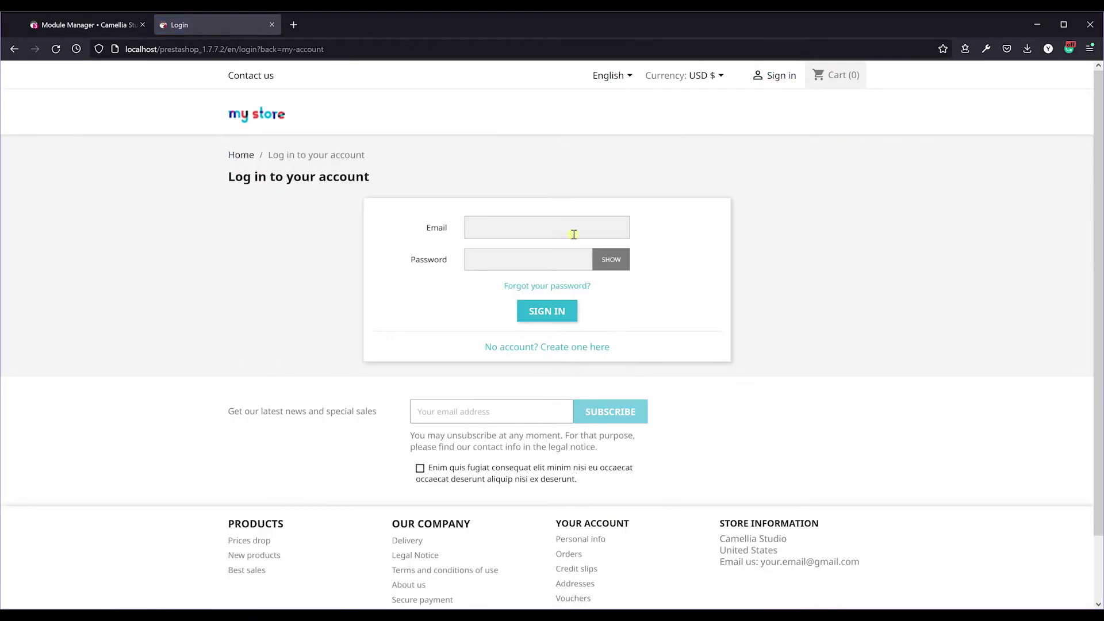
{"action": "left_click", "coordinate": [547, 310]}
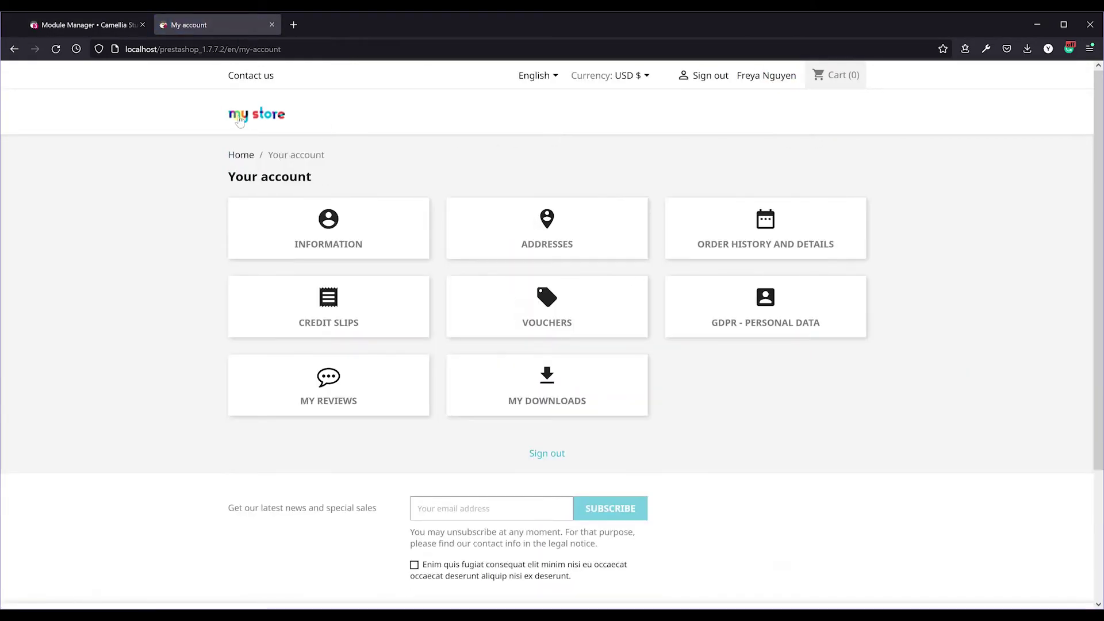
Add the Freshwater Pearl Ring to the cart, proceed to checkout and confirm the delivery address.
{"action": "left_click", "coordinate": [239, 121]}
{"action": "scroll", "coordinate": [1099, 297], "scroll_direction": "down", "scroll_amount": 4}
{"action": "left_click_drag", "start_coordinate": [1099, 292], "coordinate": [1099, 305]}
{"action": "left_click", "coordinate": [808, 270]}
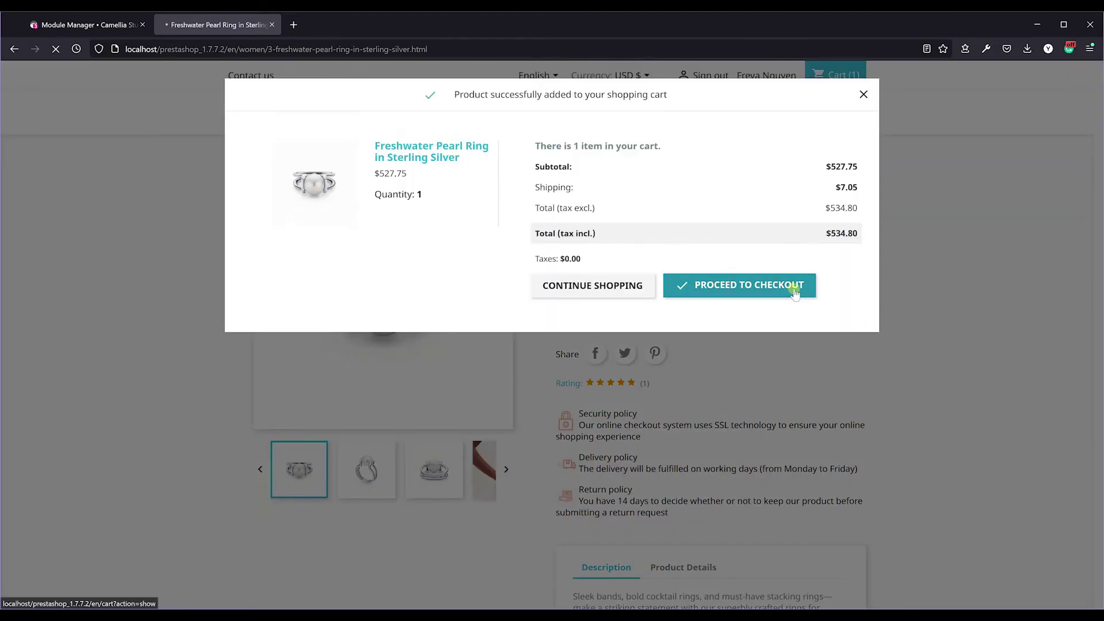
{"action": "left_click", "coordinate": [795, 290]}
{"action": "left_click", "coordinate": [806, 308]}
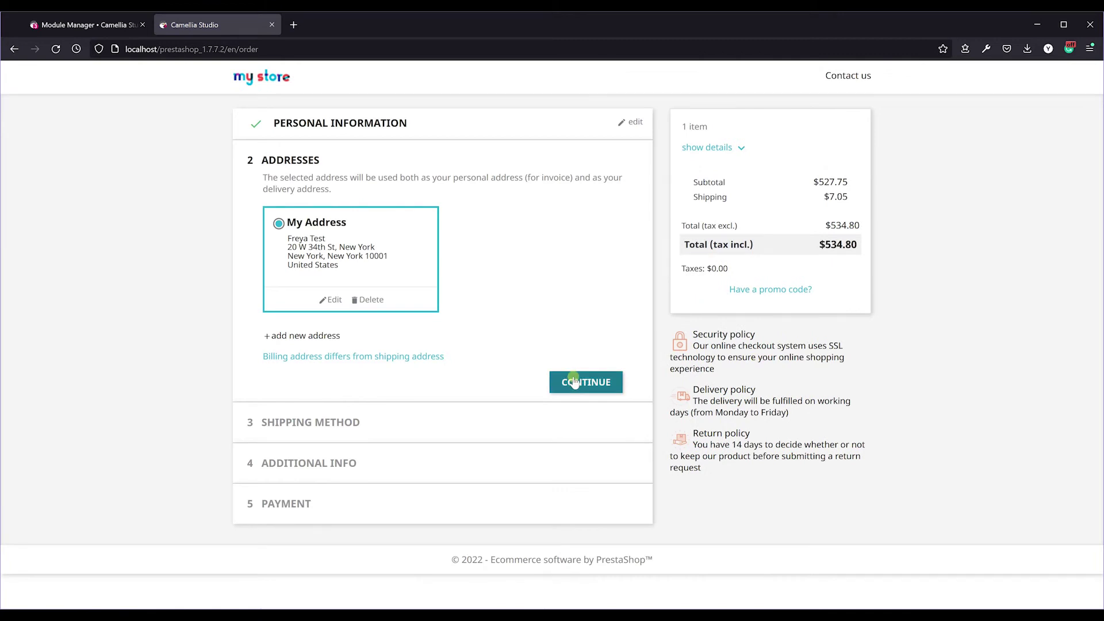
{"action": "left_click", "coordinate": [581, 378]}
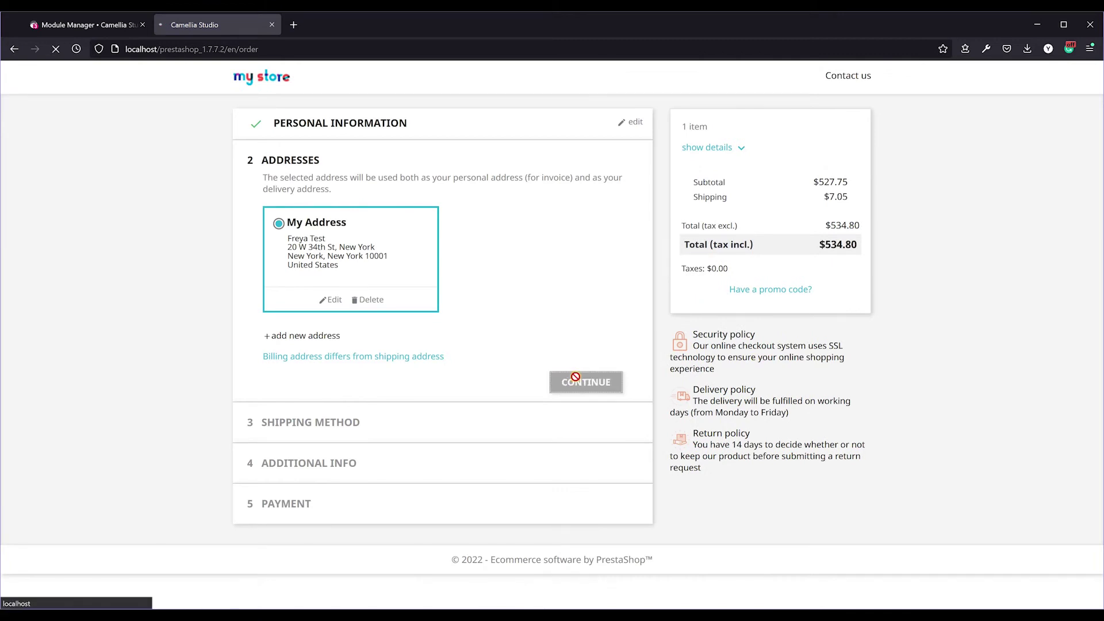
Confirm shipping and fill the extra fields: engraving Yes, initials F and a pasted hint message.
{"action": "left_click", "coordinate": [602, 365]}
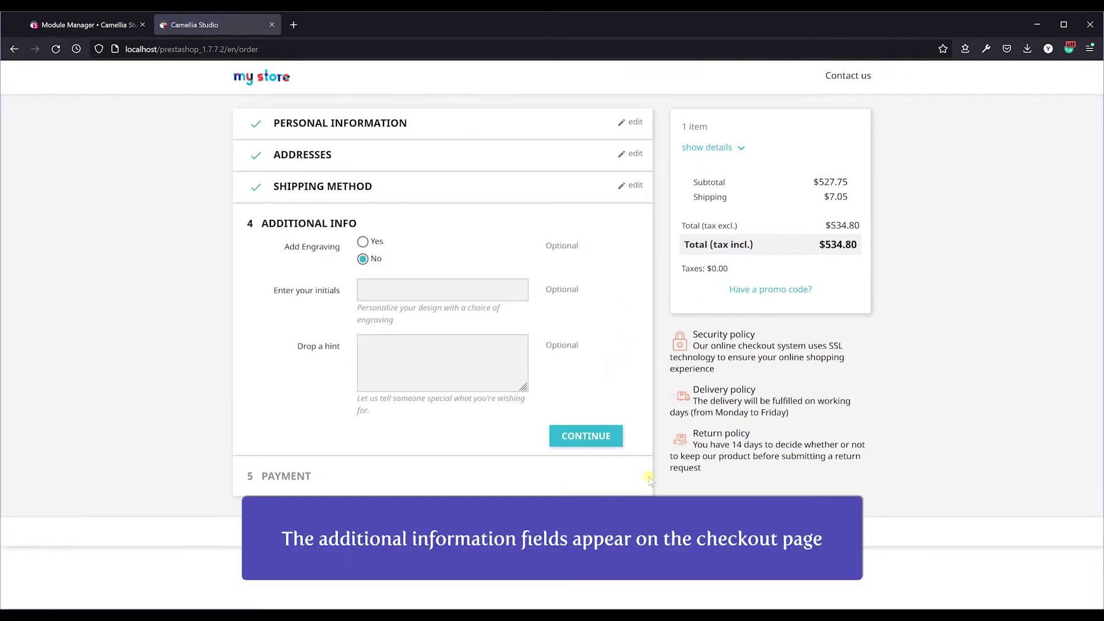
{"action": "left_click", "coordinate": [363, 241]}
{"action": "left_click", "coordinate": [496, 296]}
{"action": "type", "text": "F"}
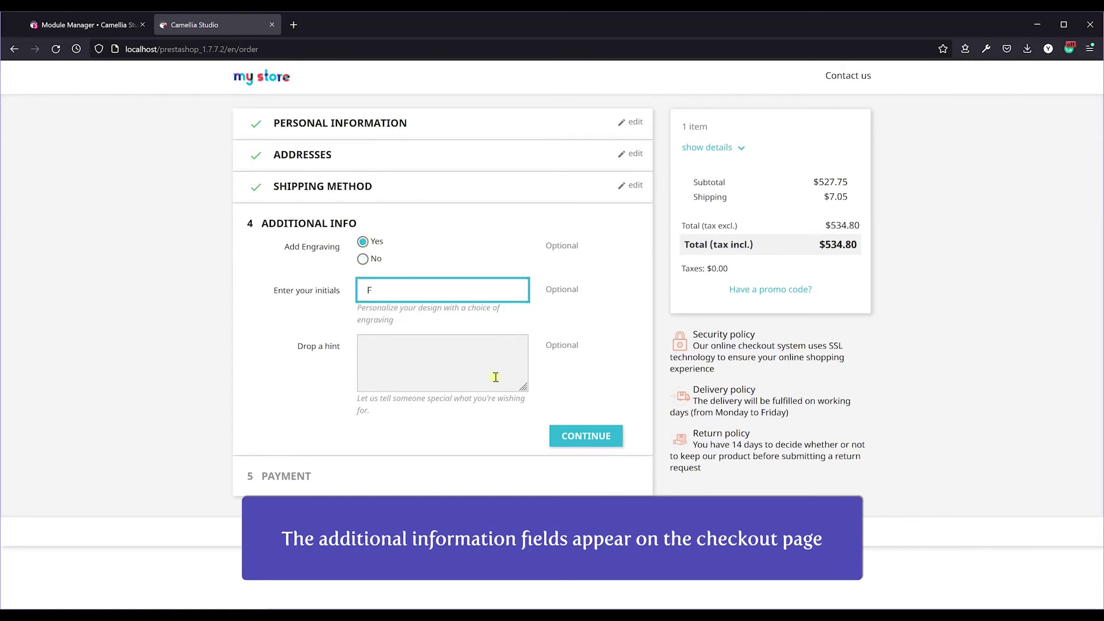
{"action": "left_click", "coordinate": [492, 377]}
{"action": "type", "text": "Lorem ipsum dolor sit amet, consectetur adipiscing elit, sed do eiusmod tempor incididunt ut labore et dolore magna aliqua."}
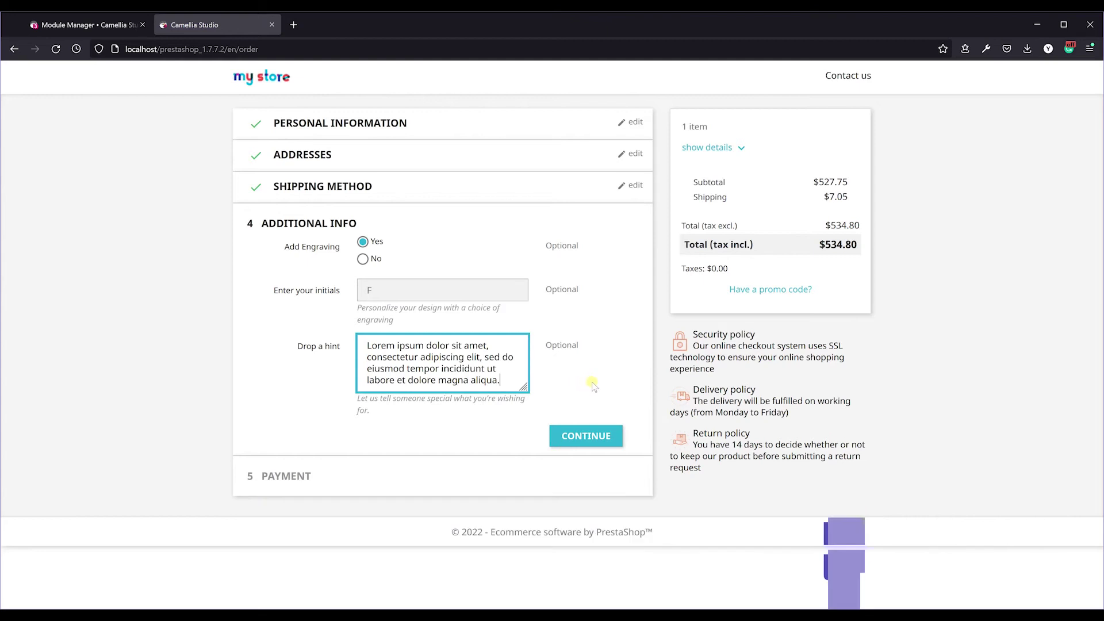
{"action": "left_click", "coordinate": [608, 438]}
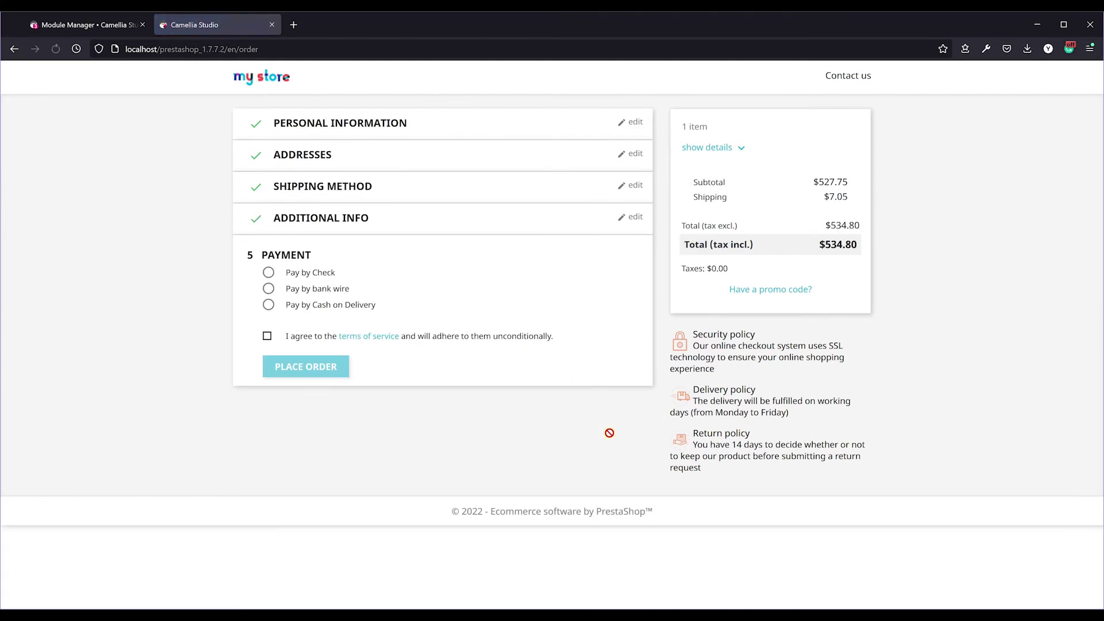
Pay by bank wire, accept the terms of service and place the order.
{"action": "left_click", "coordinate": [334, 289]}
{"action": "left_click", "coordinate": [267, 398]}
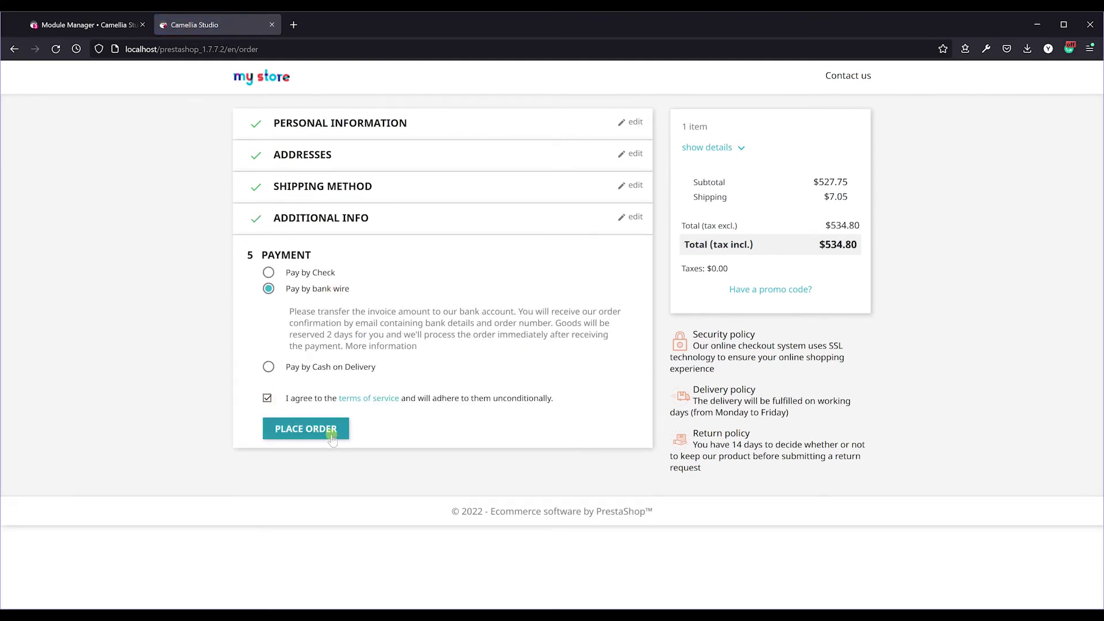
{"action": "left_click", "coordinate": [330, 428]}
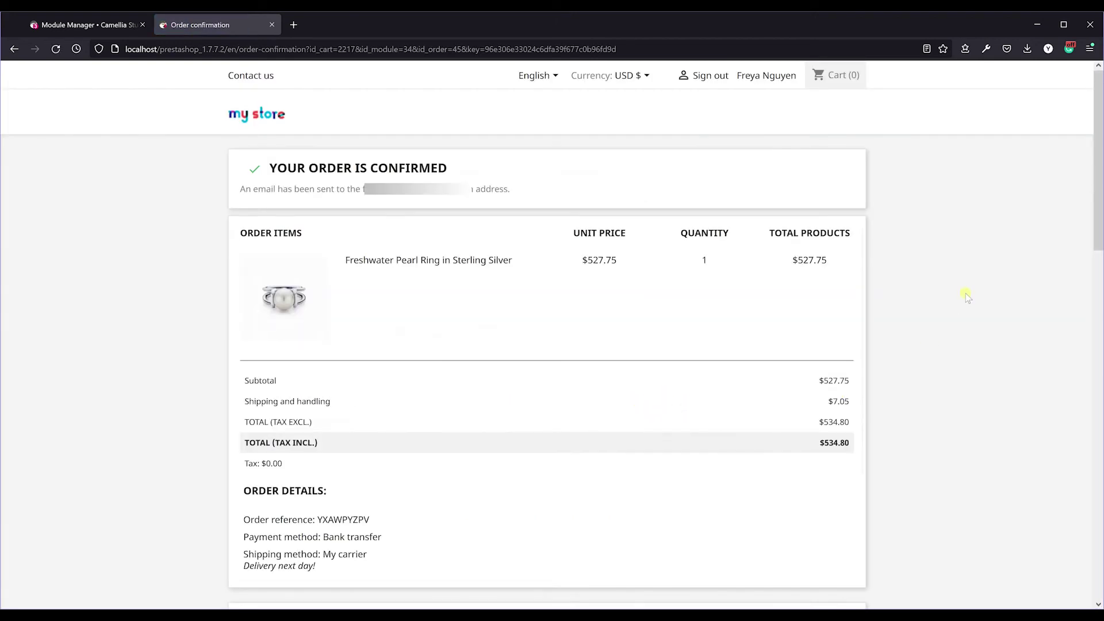
{"action": "left_click_drag", "start_coordinate": [1098, 201], "coordinate": [1099, 326]}
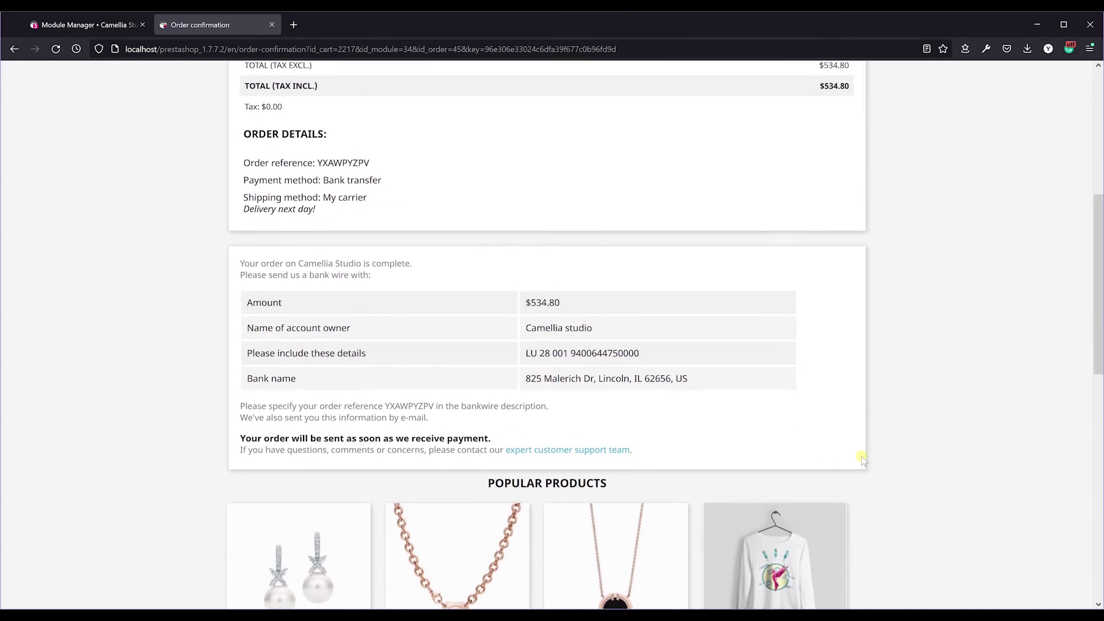
Open the ring order under Orders in the back office and update its status to Payment accepted.
{"action": "left_click", "coordinate": [90, 24]}
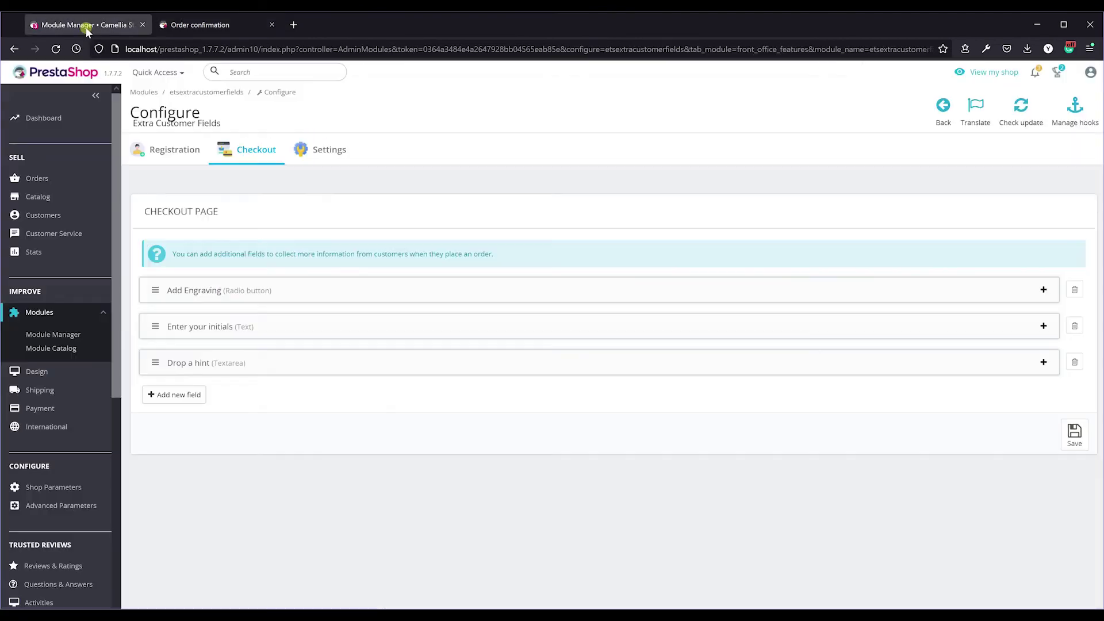
{"action": "left_click", "coordinate": [89, 198]}
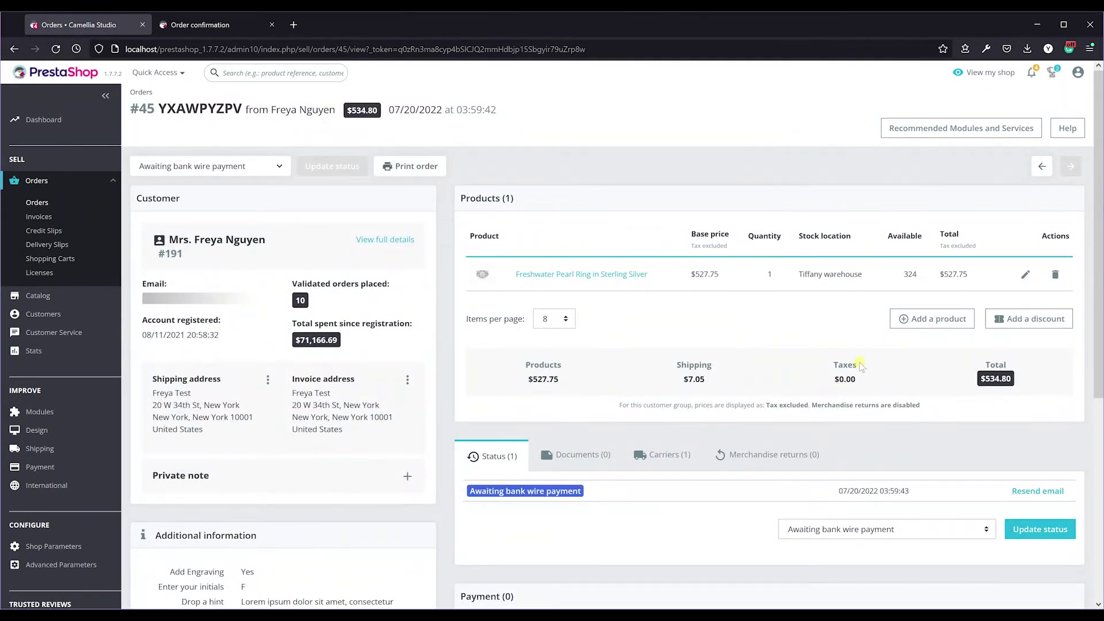
{"action": "scroll", "coordinate": [1081, 300], "scroll_direction": "down", "scroll_amount": 4}
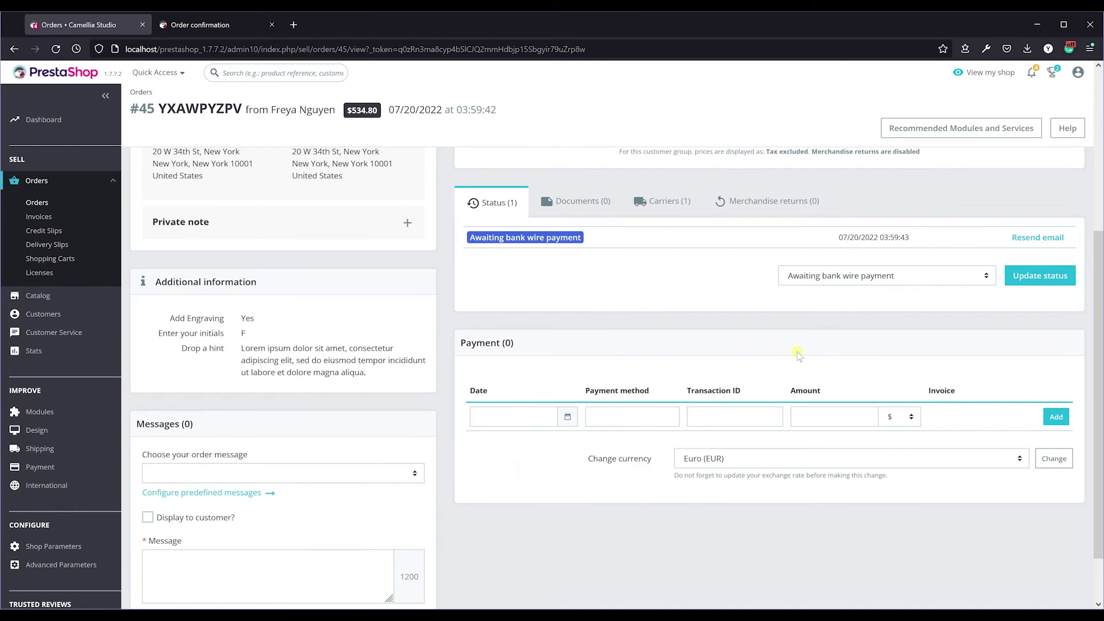
{"action": "left_click", "coordinate": [885, 276]}
{"action": "left_click", "coordinate": [851, 426]}
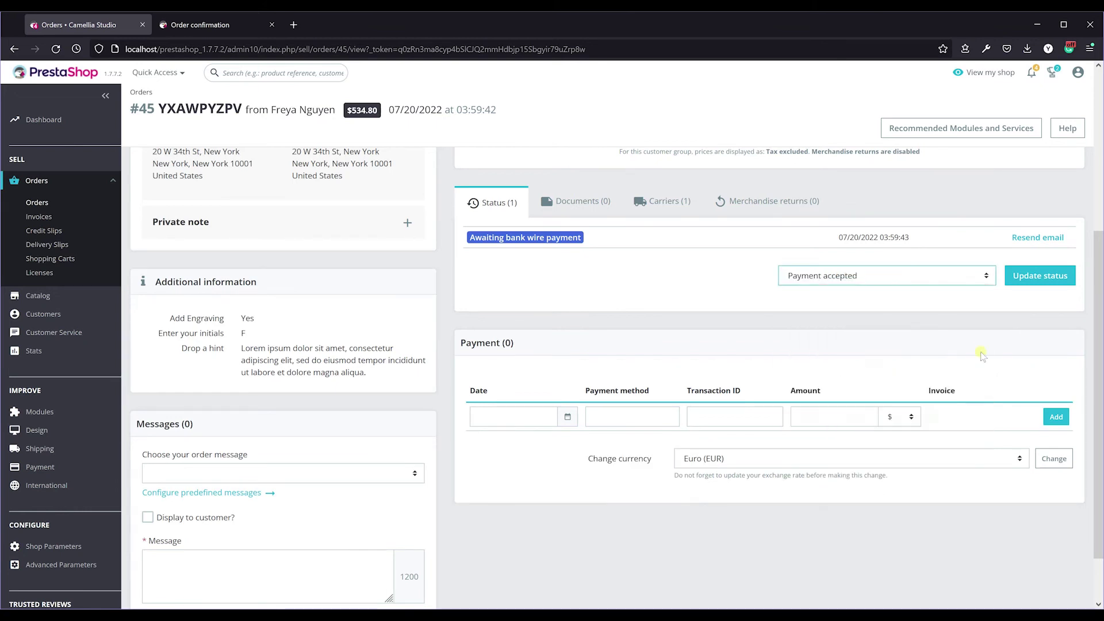
{"action": "left_click", "coordinate": [1032, 276]}
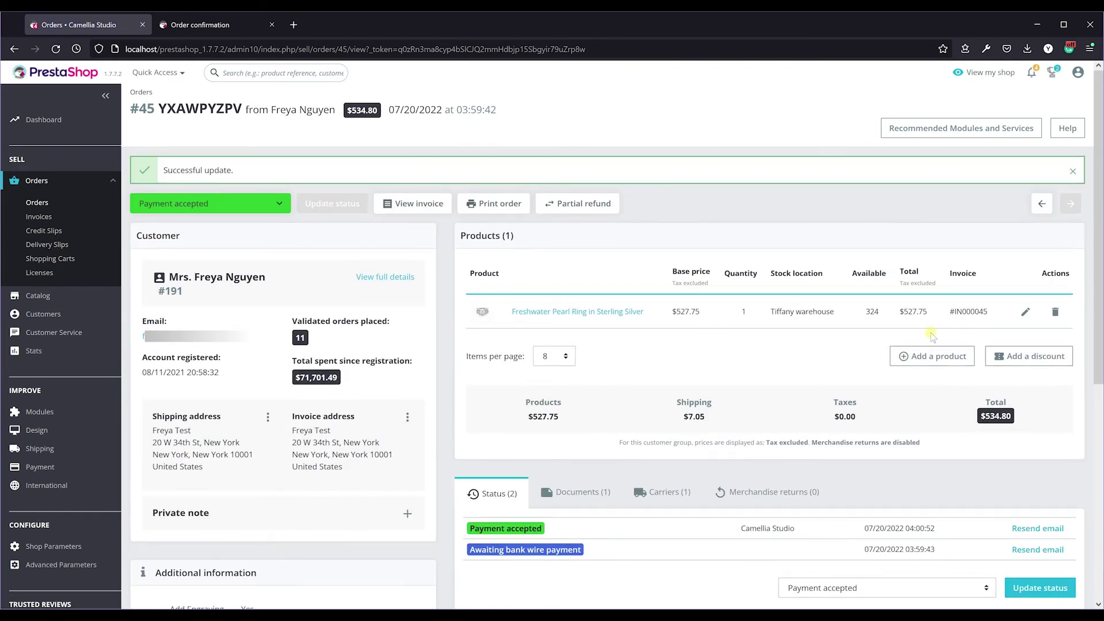
Open invoice #IN000045 and scroll to the engraving, initials and hint under Additional information.
{"action": "left_click", "coordinate": [442, 213]}
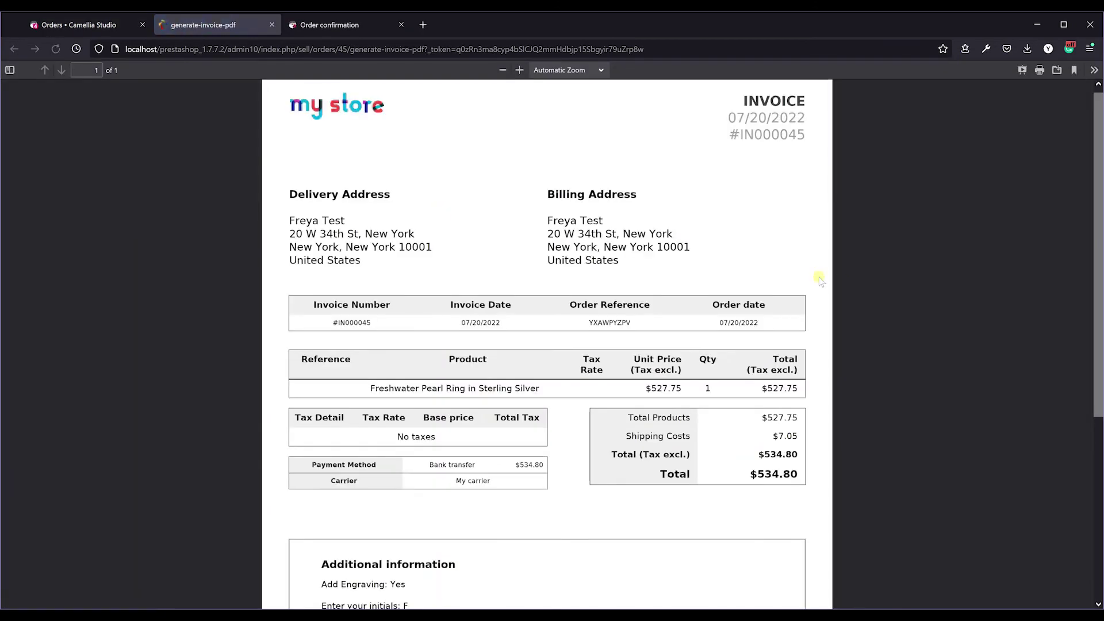
{"action": "scroll", "coordinate": [770, 556], "scroll_direction": "down", "scroll_amount": 3}
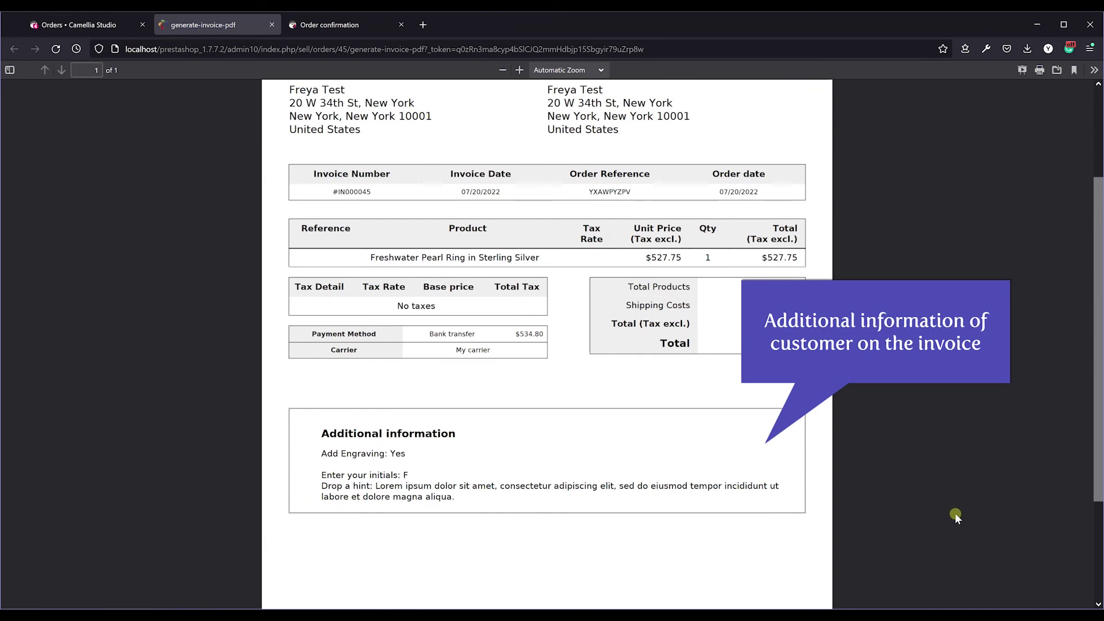
Close the invoice to return to order #45 in the back office.
{"action": "left_click", "coordinate": [272, 25]}
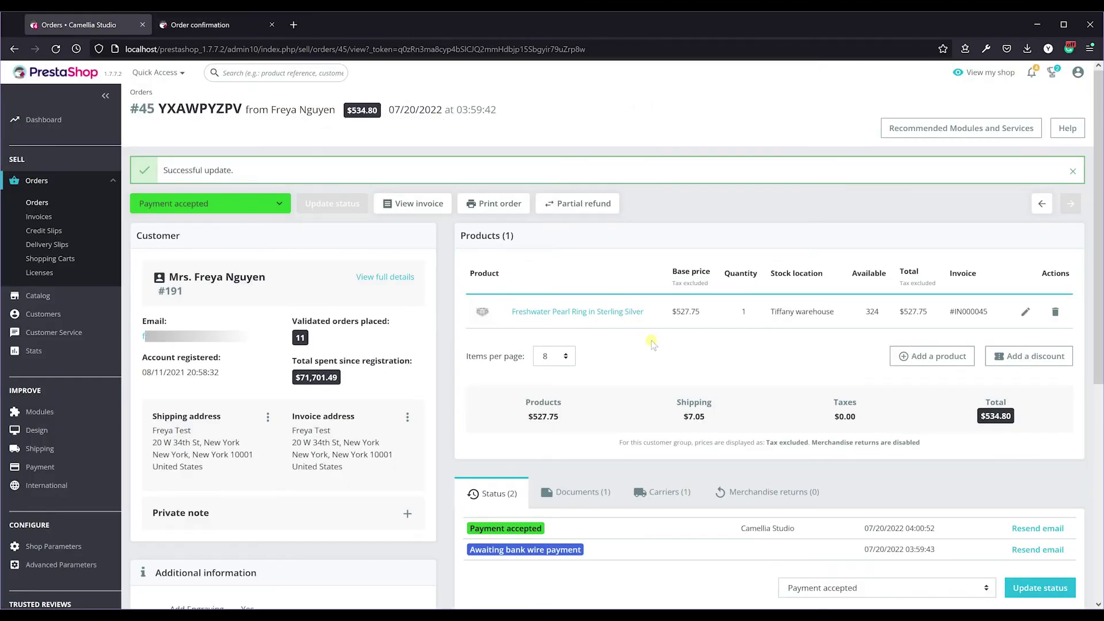